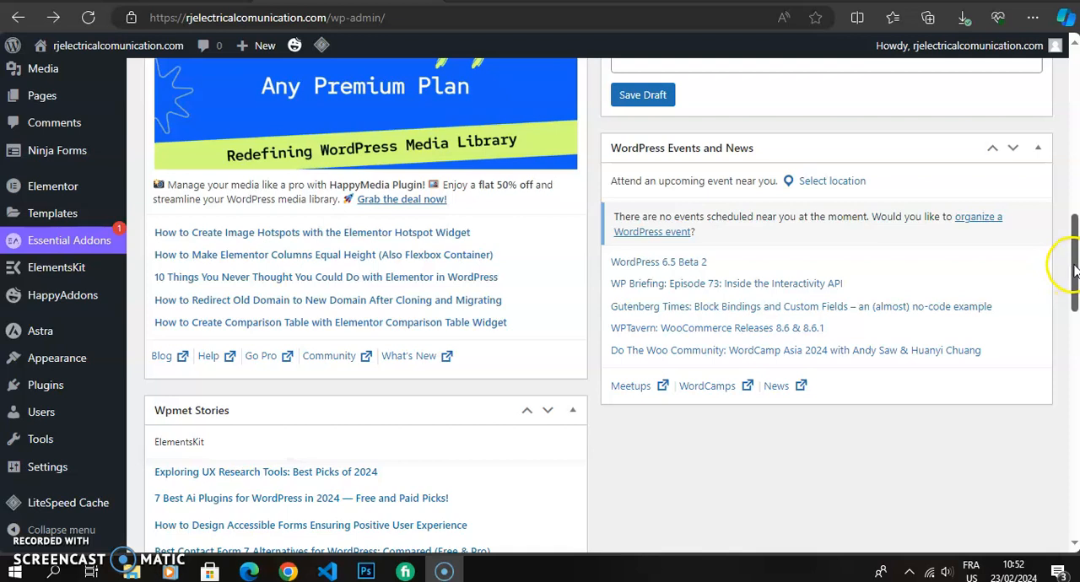
Search the plugin directory for "elementor" from the page for adding new plugins and look through the matching plugins.
{"action": "left_click_drag", "start_coordinate": [1073, 269], "coordinate": [1073, 275]}
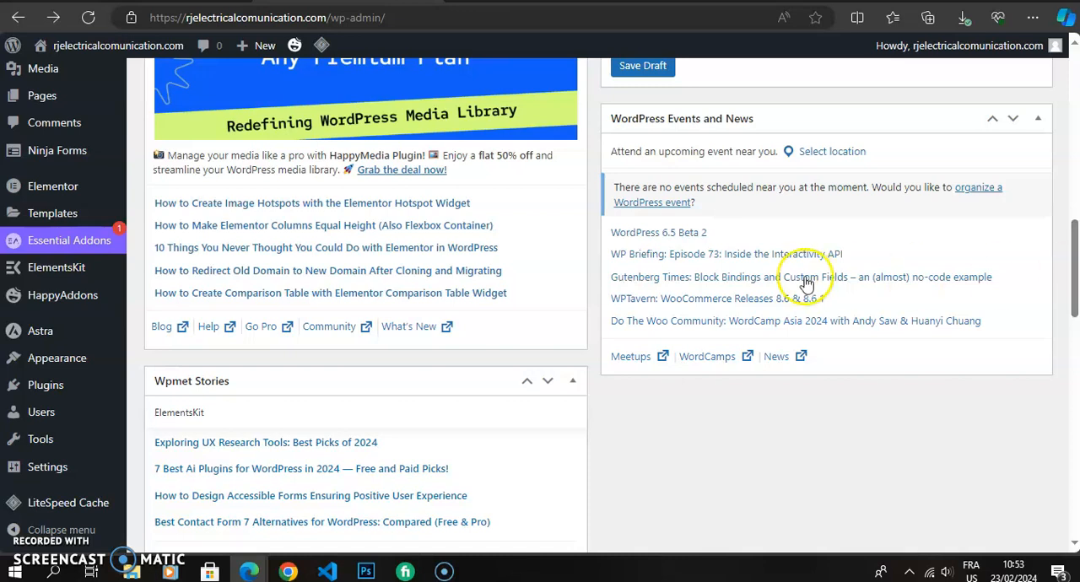
{"action": "mouse_move", "coordinate": [67, 384]}
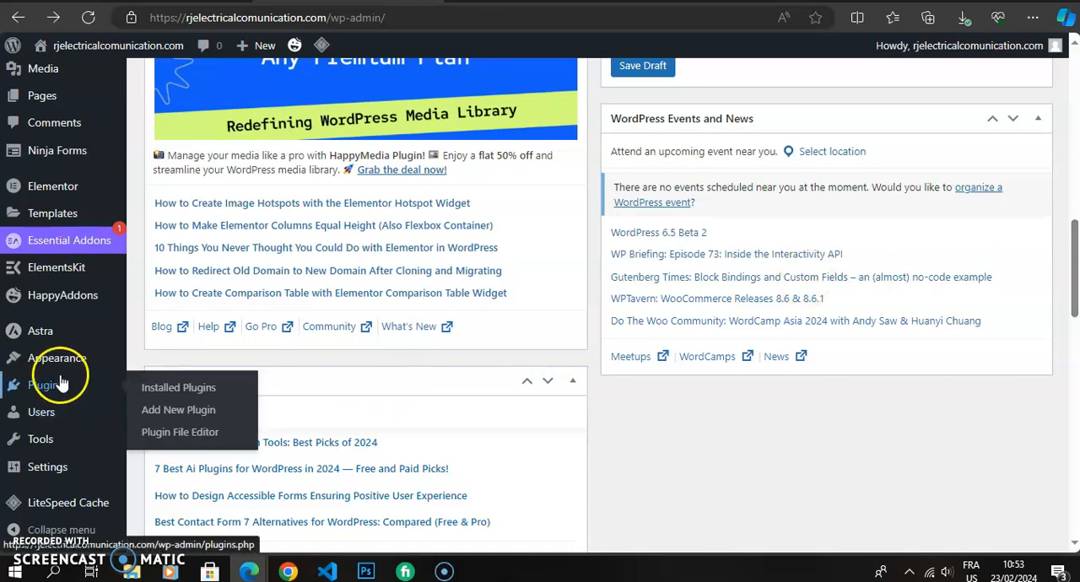
{"action": "left_click", "coordinate": [150, 419]}
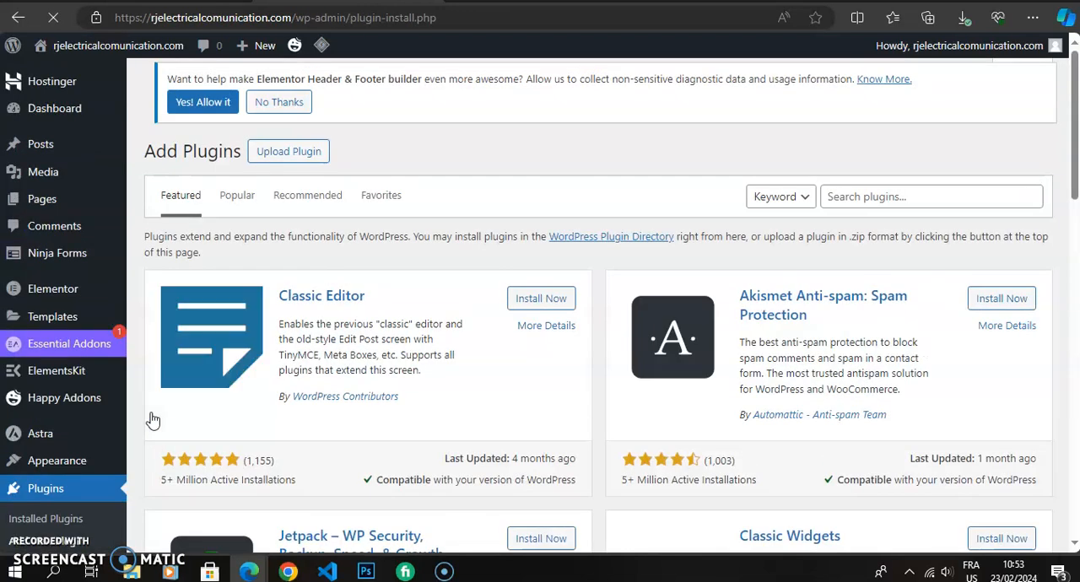
{"action": "left_click", "coordinate": [841, 197]}
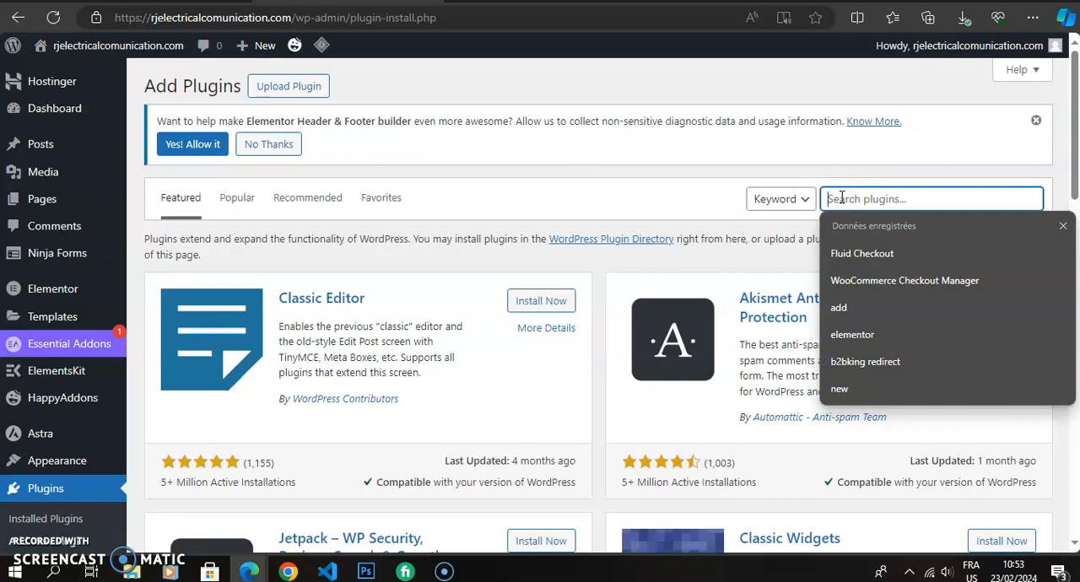
{"action": "type", "text": "ele"}
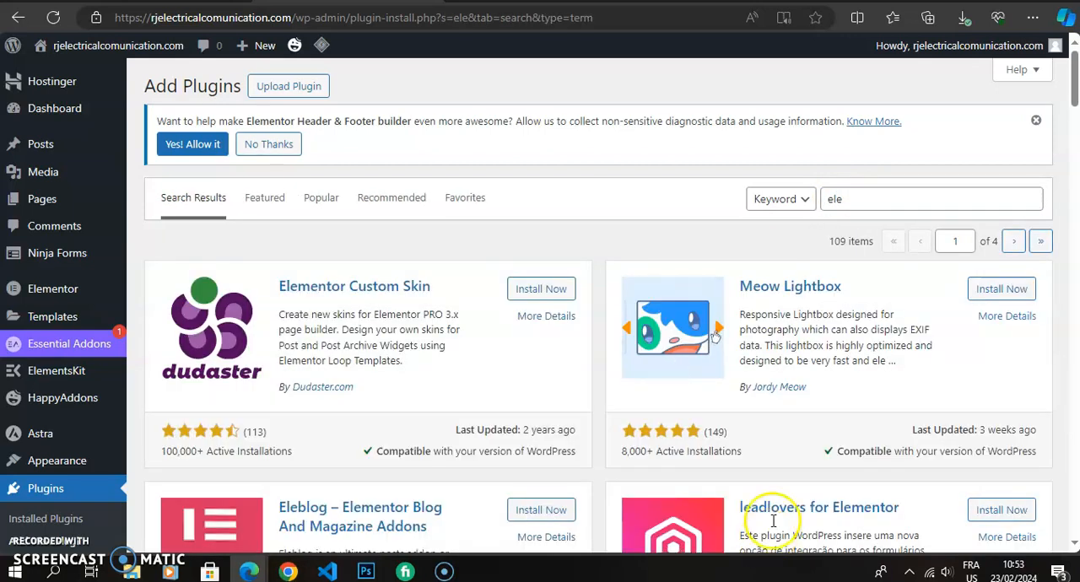
{"action": "left_click", "coordinate": [894, 201]}
{"action": "type", "text": "mentor"}
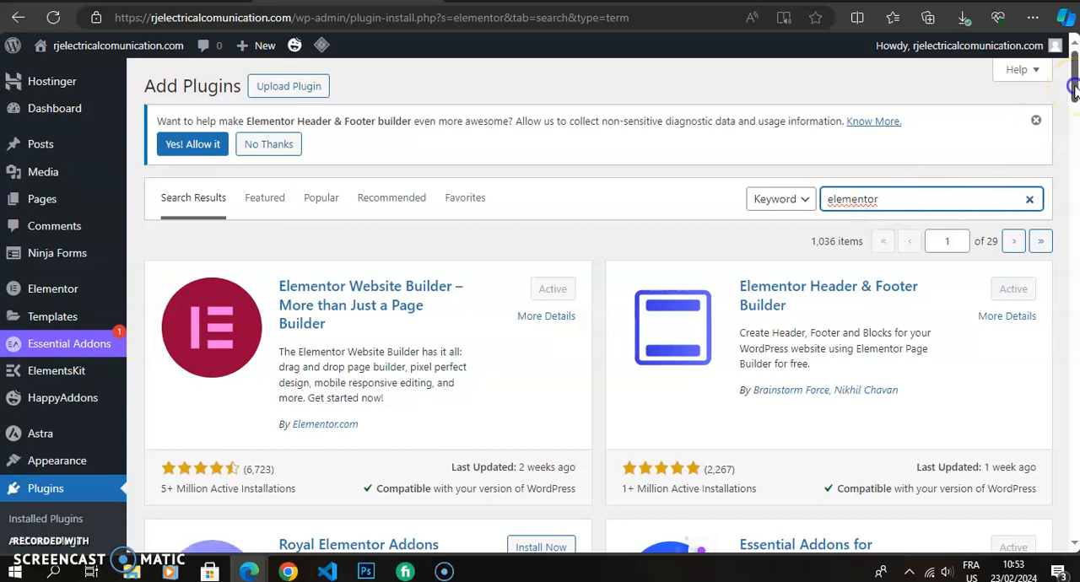
{"action": "left_click_drag", "start_coordinate": [1074, 91], "coordinate": [1074, 105]}
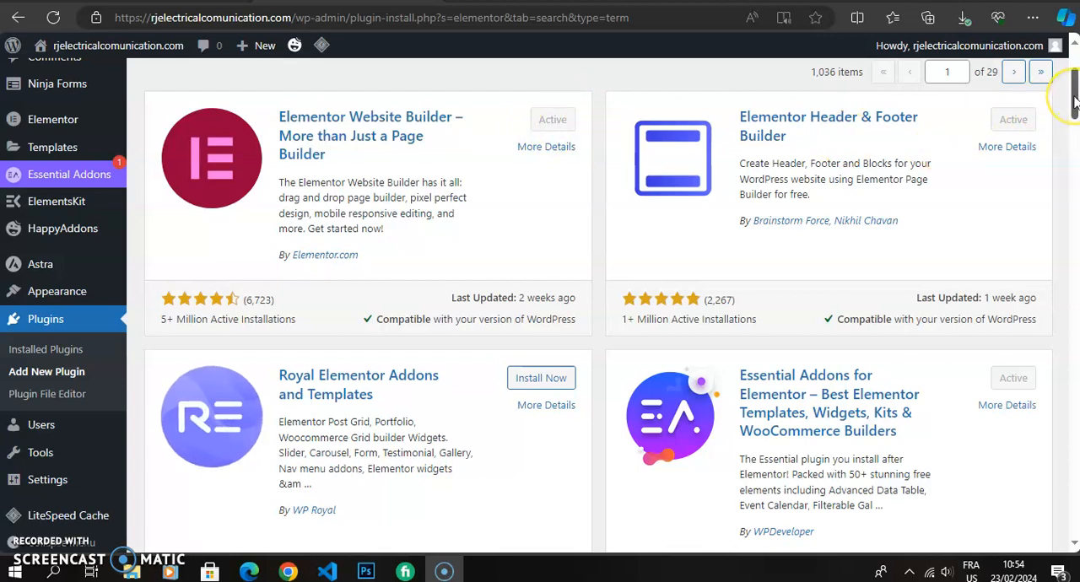
{"action": "left_click_drag", "start_coordinate": [1073, 101], "coordinate": [1074, 83]}
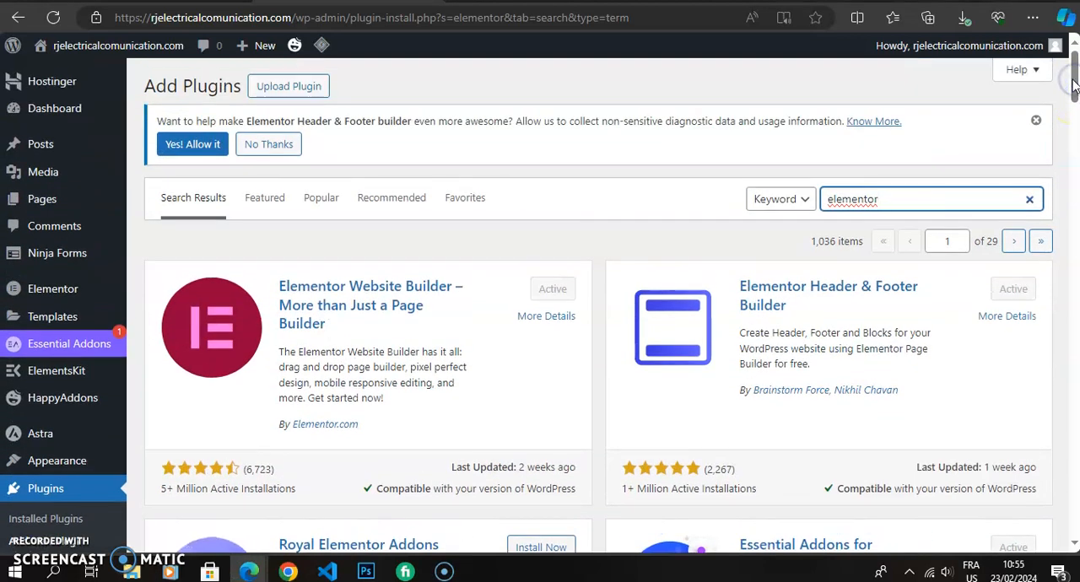
Create a new page titled "contact" and publish it.
{"action": "mouse_move", "coordinate": [59, 196]}
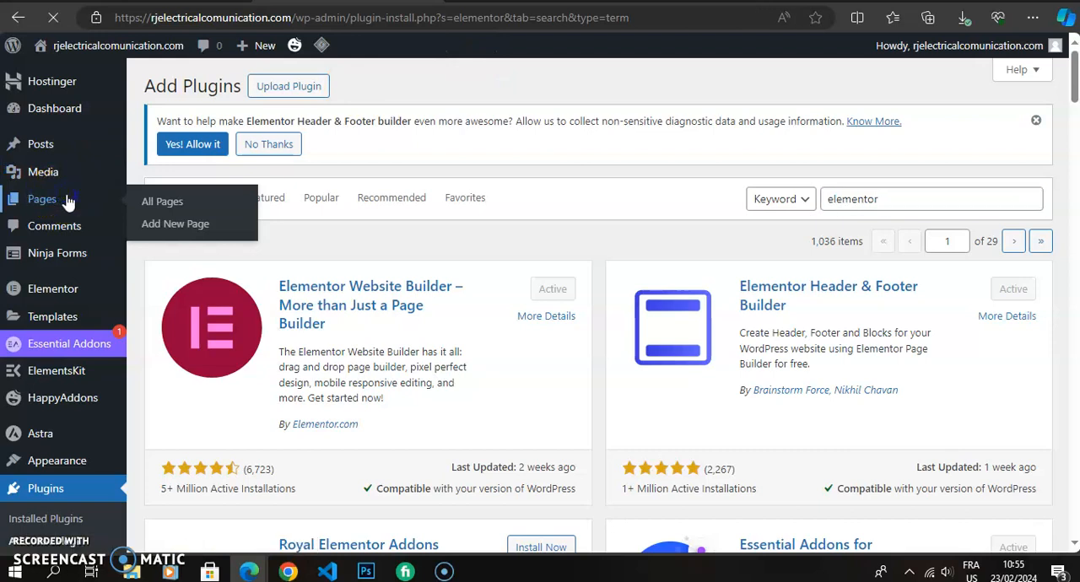
{"action": "left_click", "coordinate": [66, 200]}
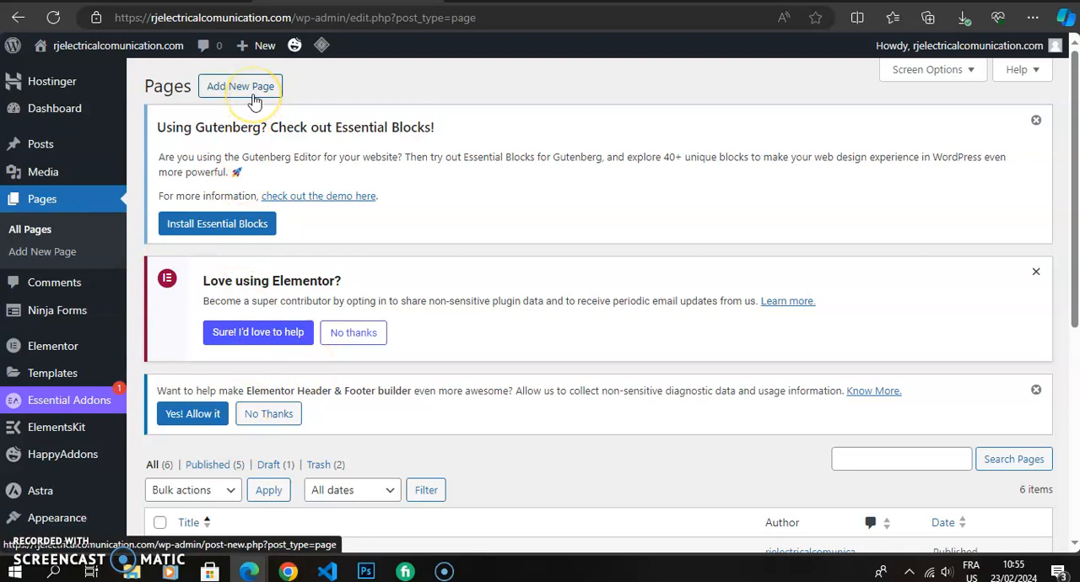
{"action": "left_click", "coordinate": [253, 88]}
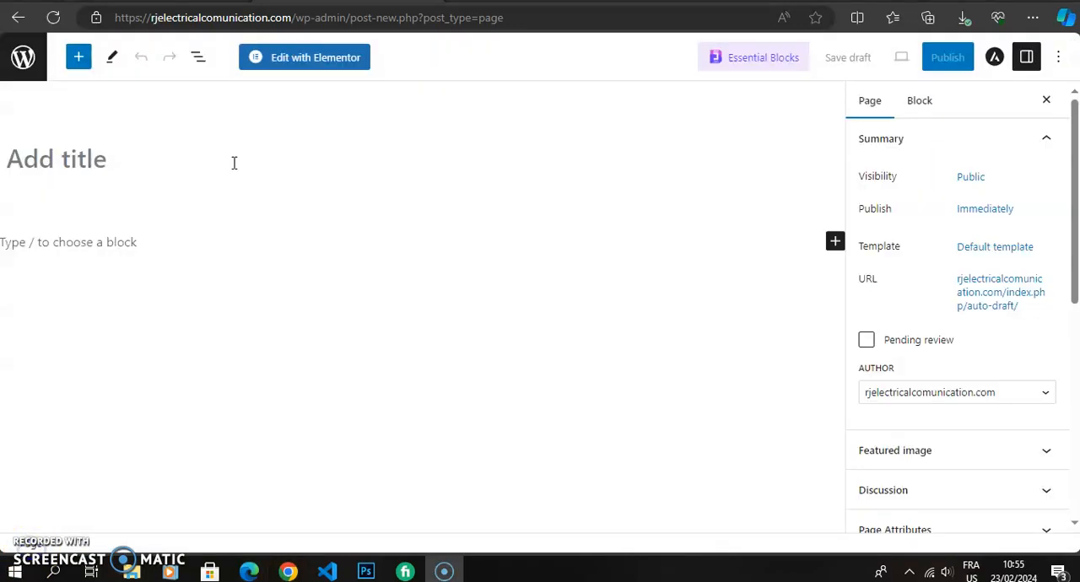
{"action": "left_click", "coordinate": [226, 163]}
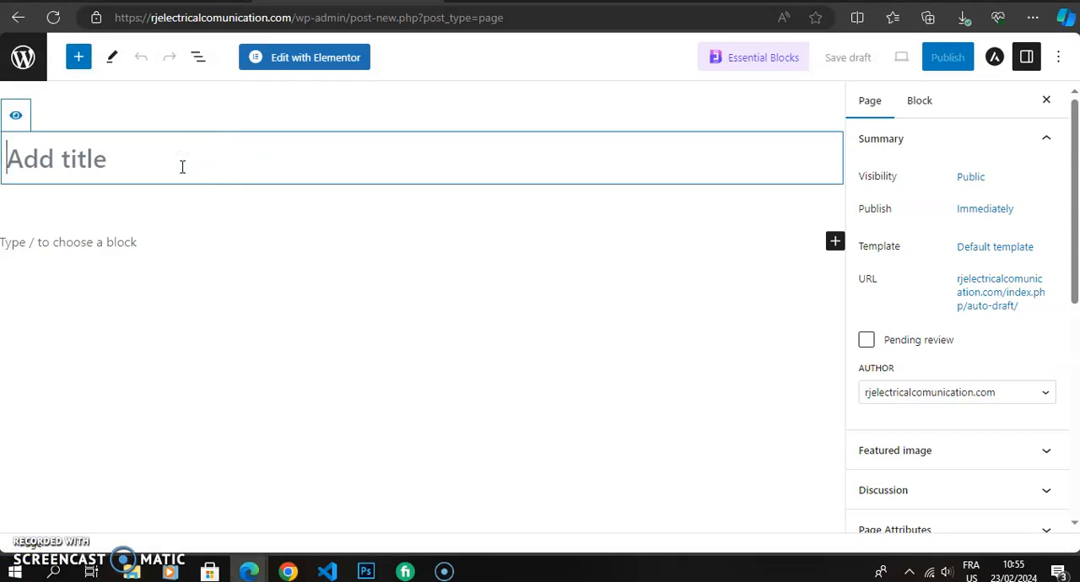
{"action": "type", "text": "C"}
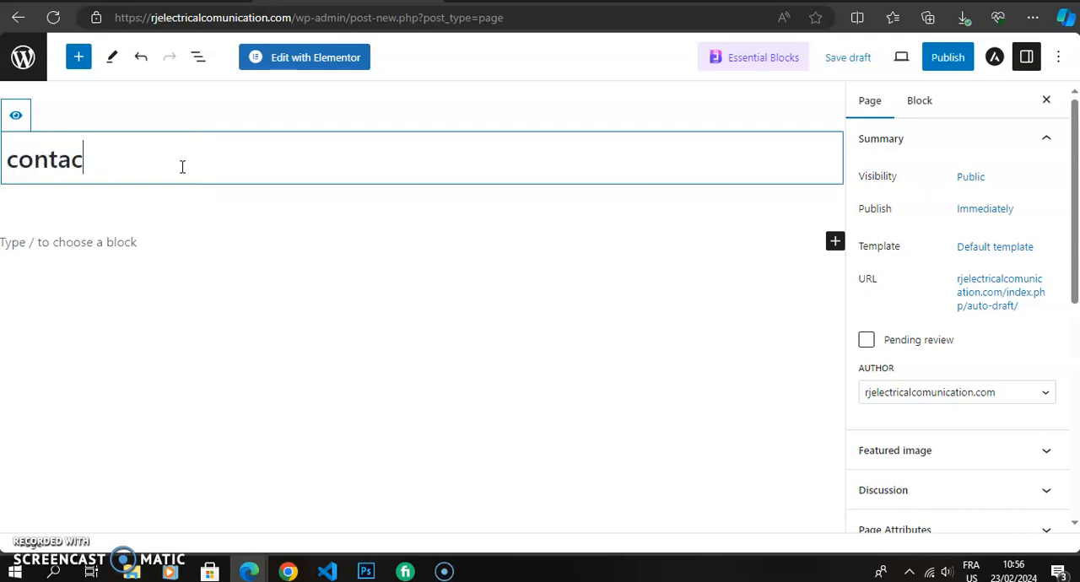
{"action": "left_click", "coordinate": [938, 64]}
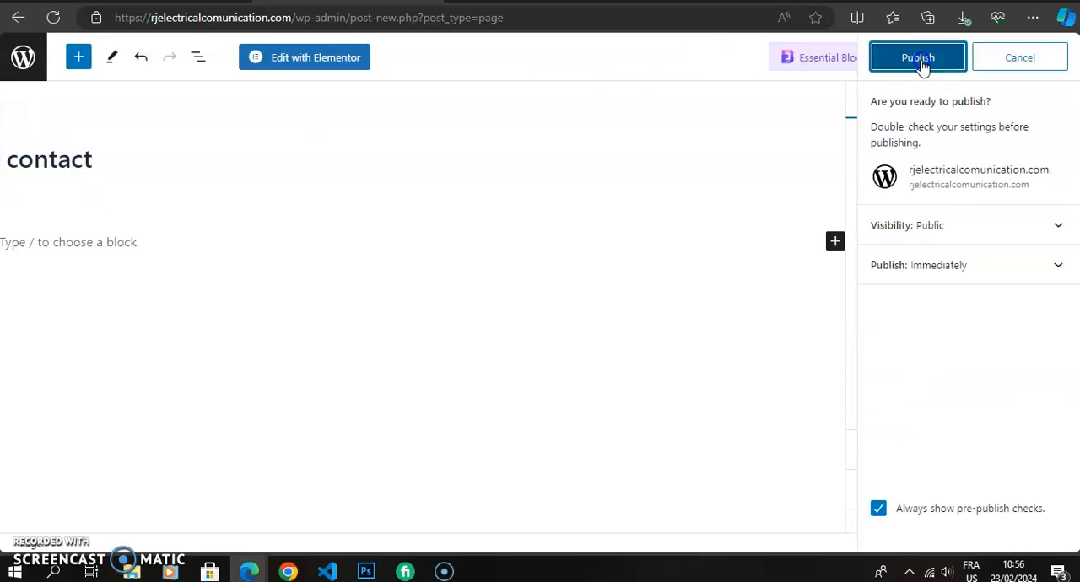
{"action": "left_click", "coordinate": [920, 64]}
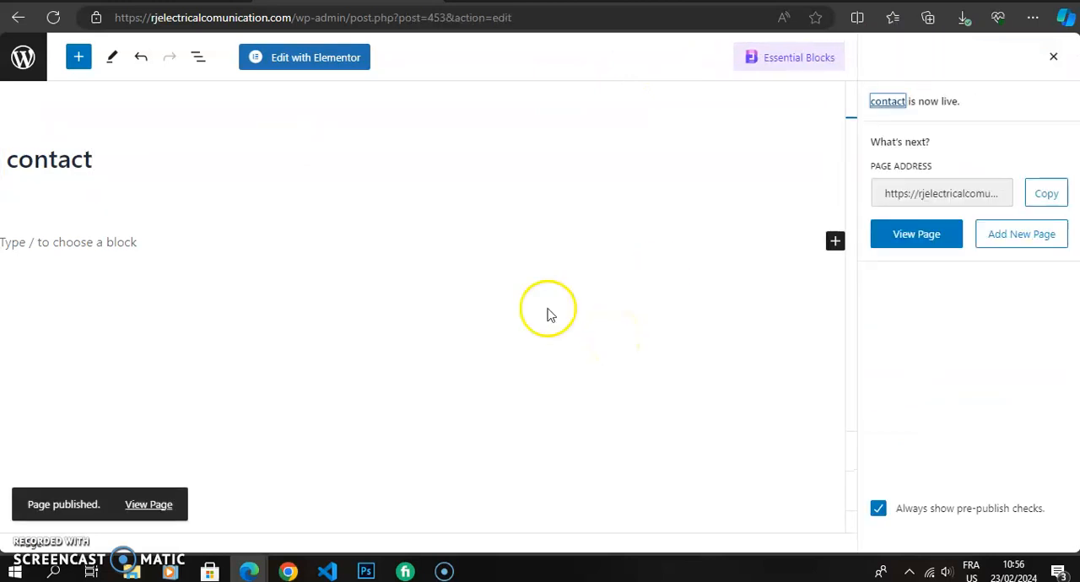
Open the contact page for editing with Elementor and add a container with two equal columns.
{"action": "left_click", "coordinate": [327, 67]}
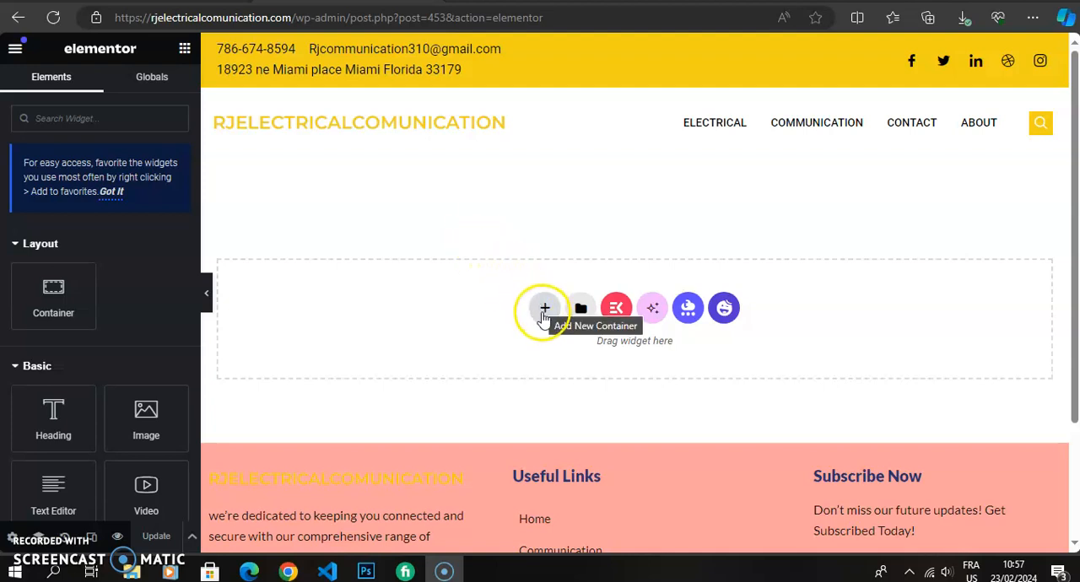
{"action": "left_click", "coordinate": [544, 313]}
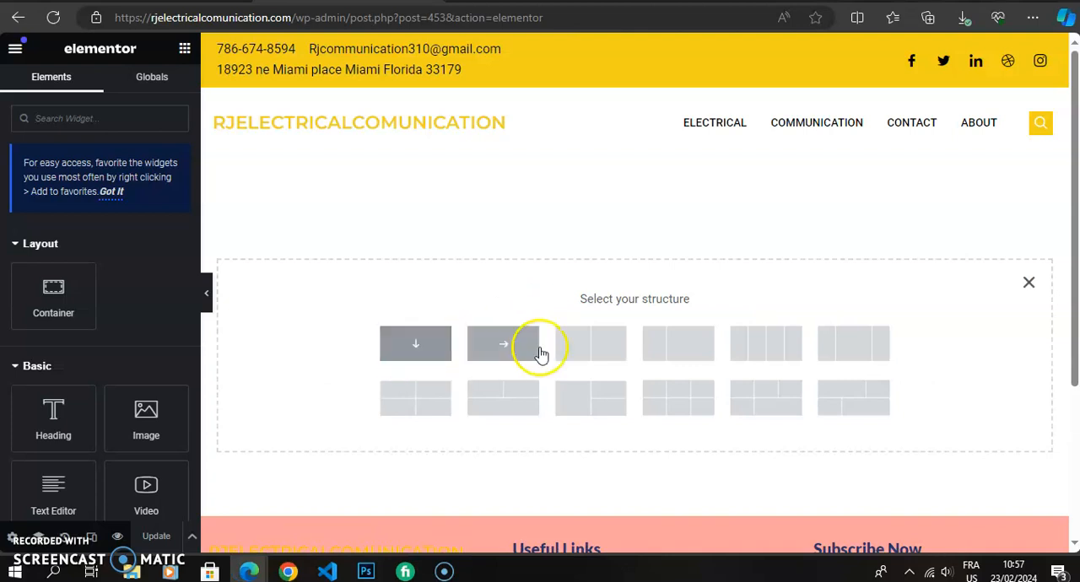
{"action": "left_click", "coordinate": [613, 362]}
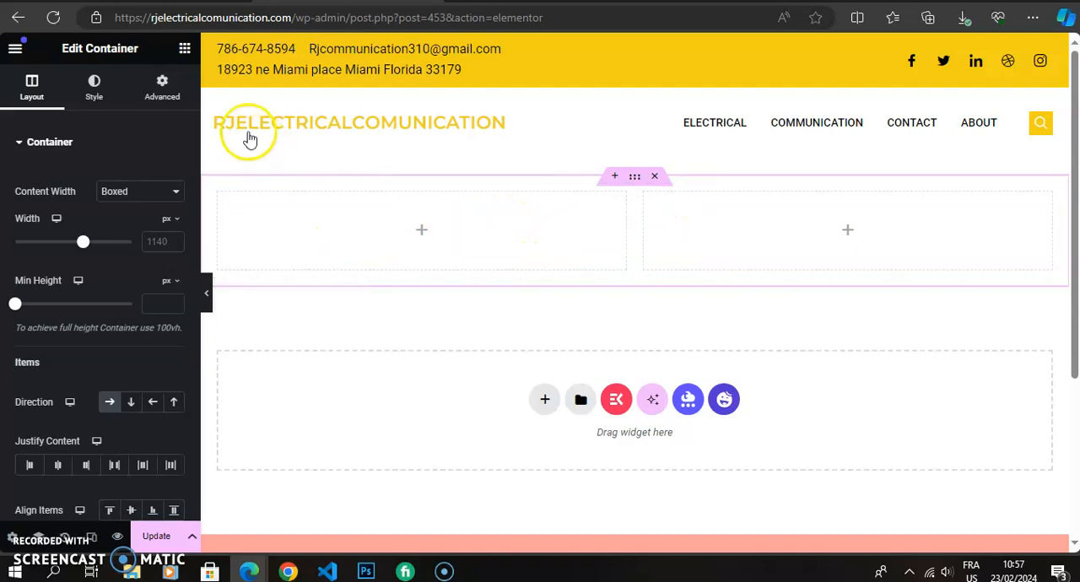
Place a Video widget in the container's first column and a Text Editor widget in its second column.
{"action": "left_click", "coordinate": [185, 49]}
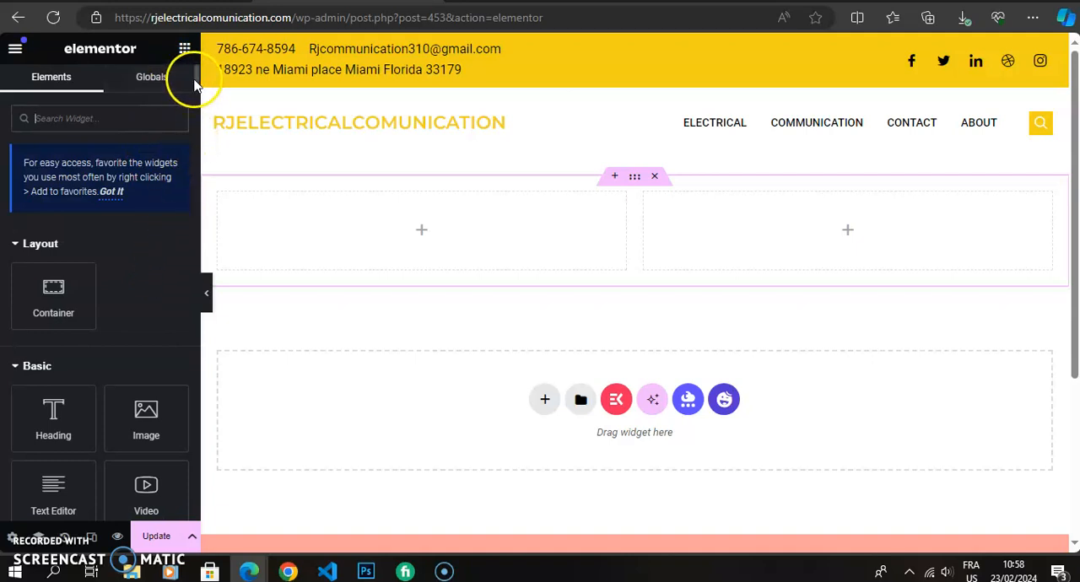
{"action": "left_click_drag", "start_coordinate": [149, 496], "coordinate": [447, 240]}
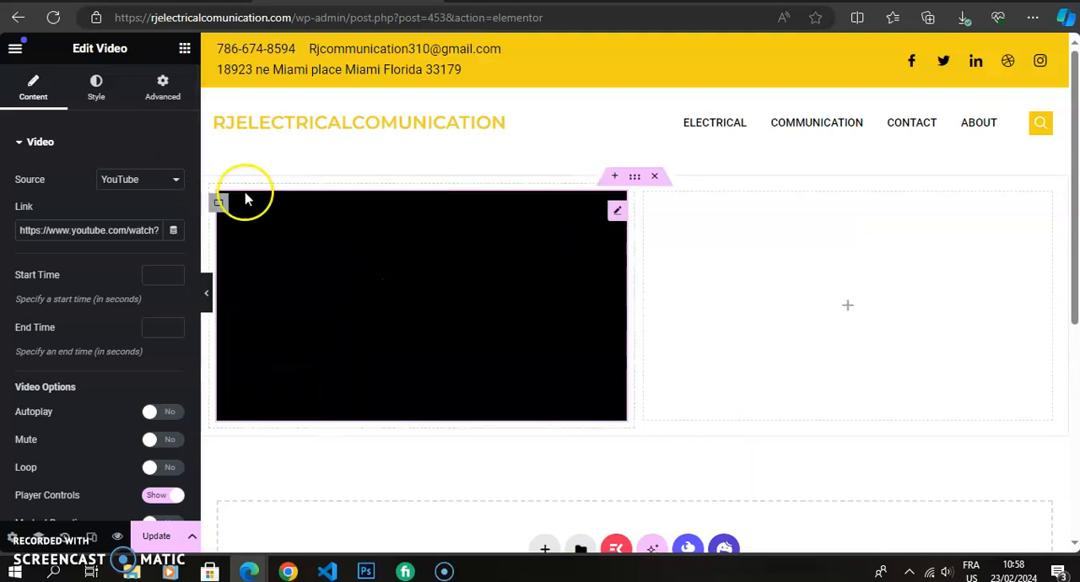
{"action": "left_click", "coordinate": [185, 51]}
{"action": "left_click", "coordinate": [186, 56]}
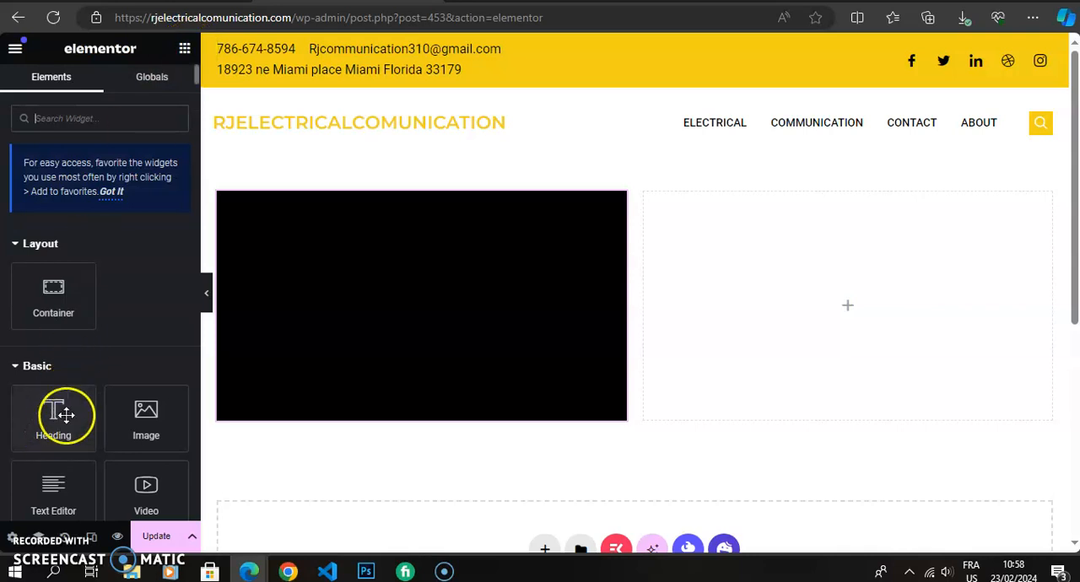
{"action": "mouse_move", "coordinate": [193, 79]}
{"action": "left_mouse_down"}
{"action": "mouse_move", "coordinate": [196, 107]}
{"action": "mouse_move", "coordinate": [197, 95]}
{"action": "left_mouse_up"}
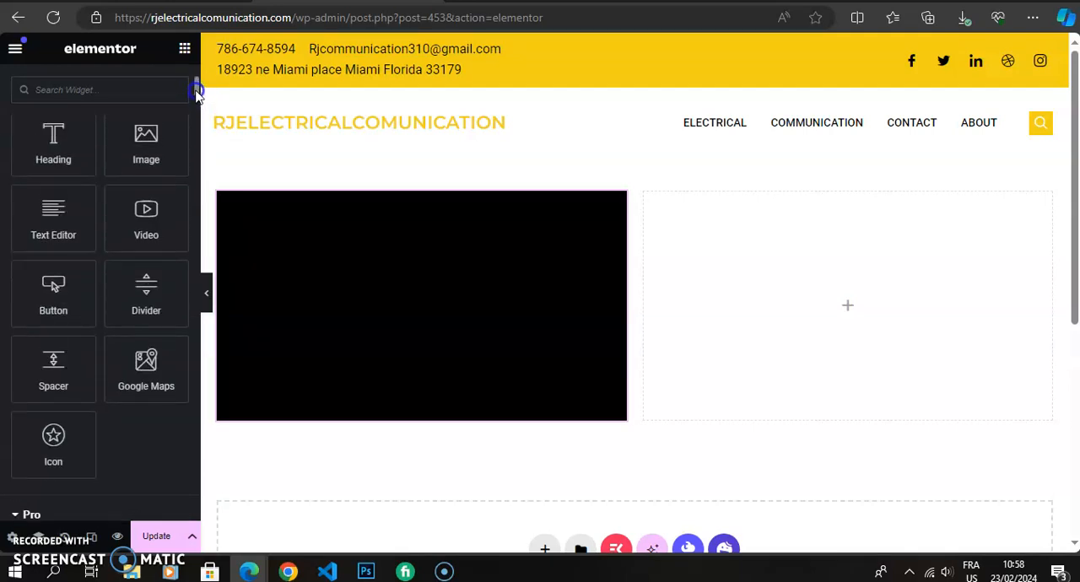
{"action": "left_click_drag", "start_coordinate": [48, 221], "coordinate": [815, 286]}
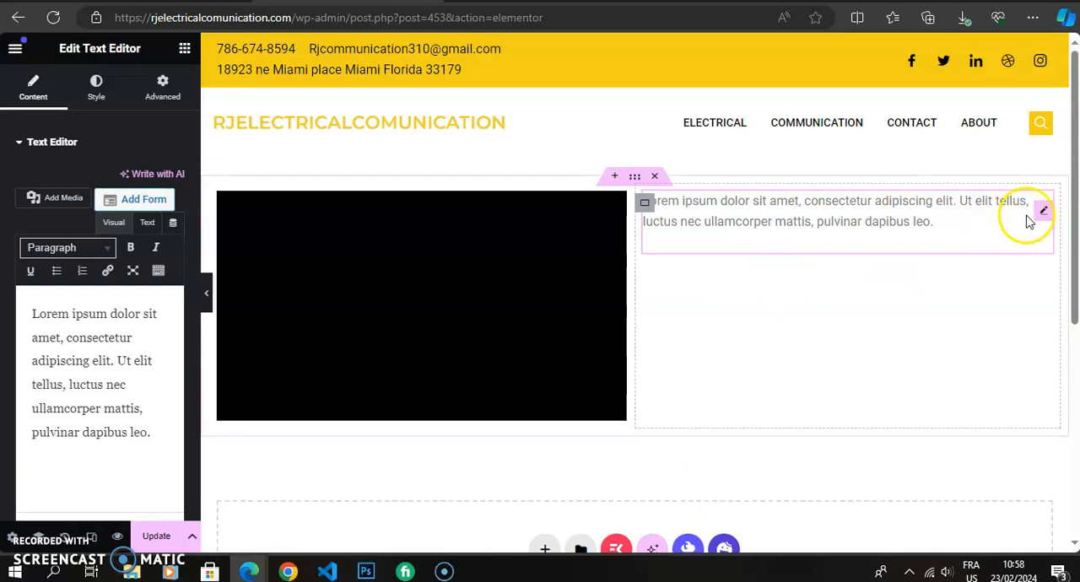
Add a new container with four equal columns below the video and text container.
{"action": "left_click_drag", "start_coordinate": [1074, 211], "coordinate": [1074, 258]}
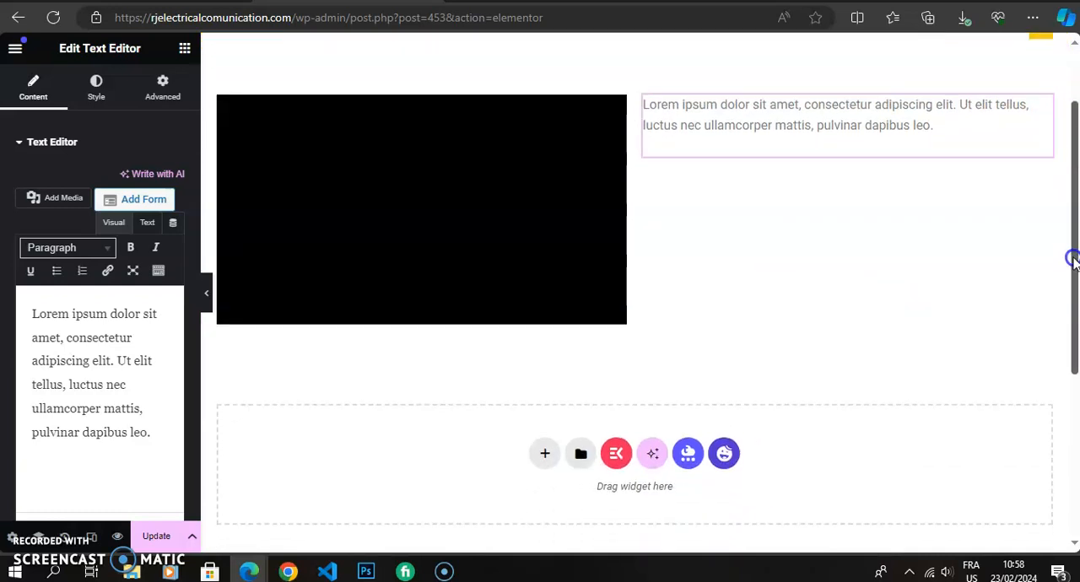
{"action": "left_click", "coordinate": [545, 455]}
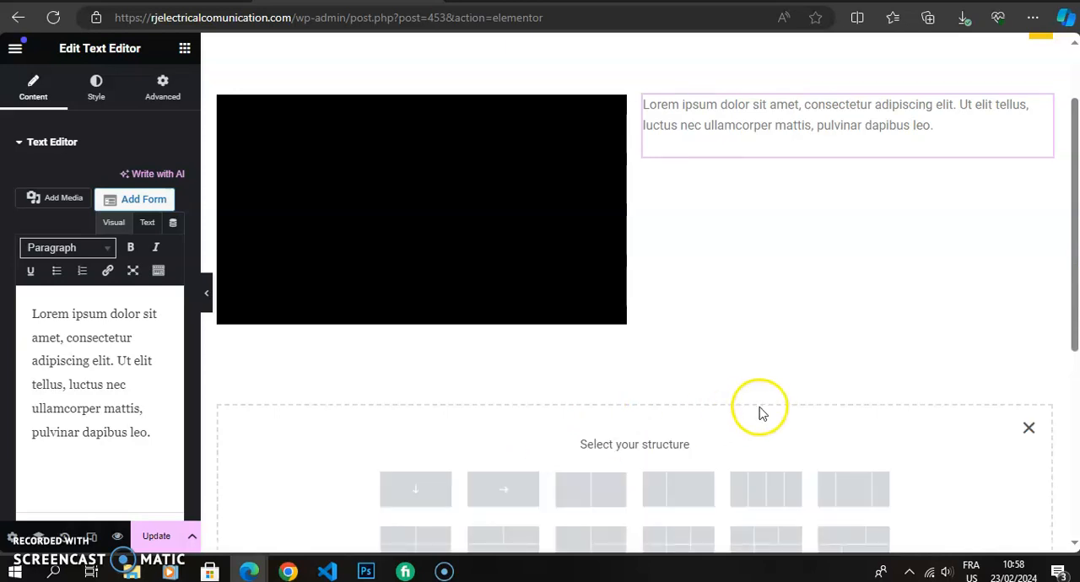
{"action": "left_click", "coordinate": [769, 492]}
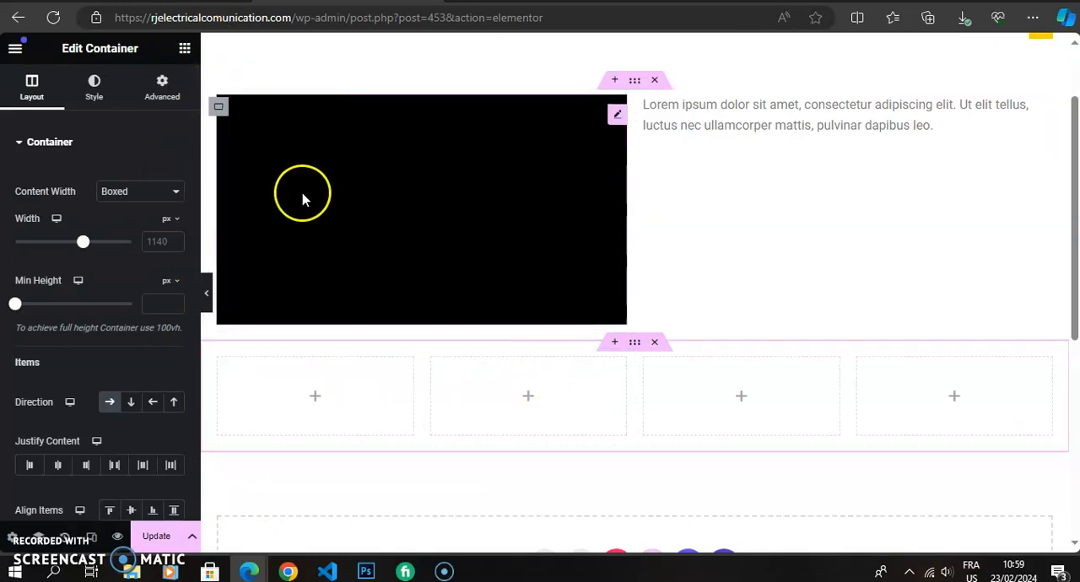
Place an Image widget in the first column and a Button widget in the second column of the four-column container.
{"action": "left_click", "coordinate": [185, 52]}
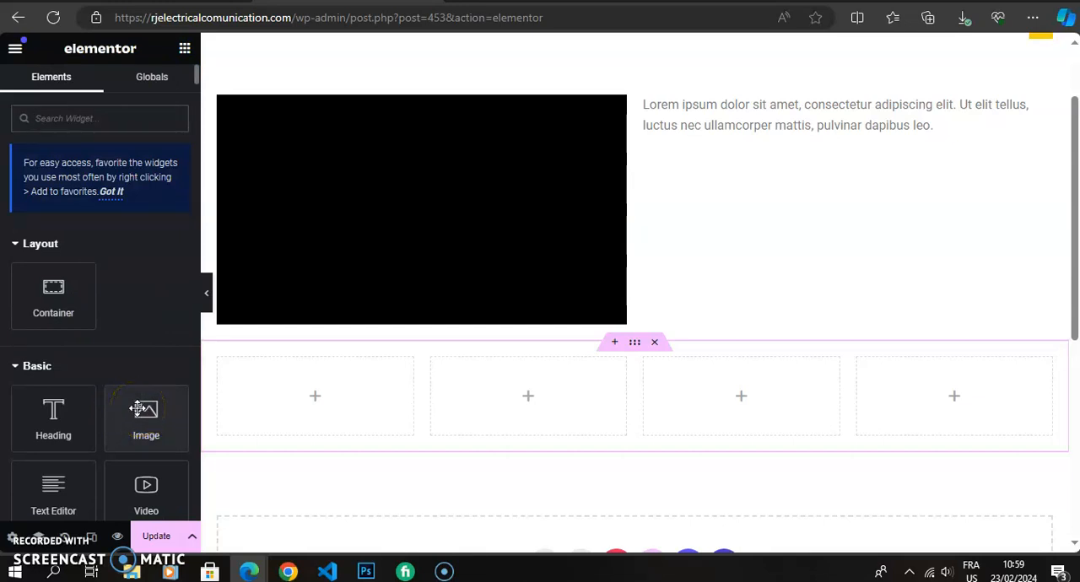
{"action": "left_click_drag", "start_coordinate": [138, 408], "coordinate": [284, 384]}
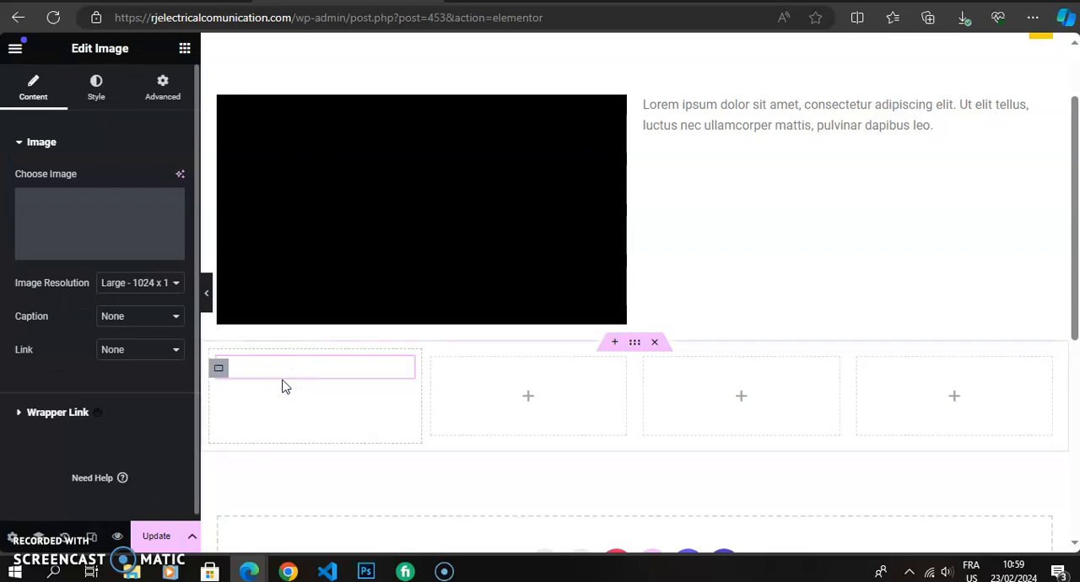
{"action": "left_click", "coordinate": [185, 49]}
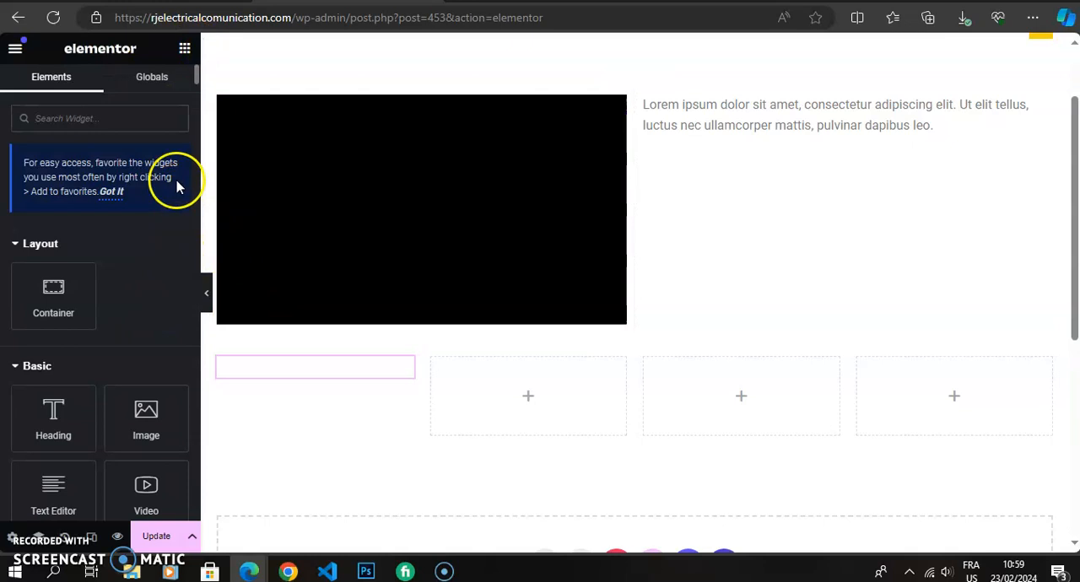
{"action": "left_click_drag", "start_coordinate": [194, 72], "coordinate": [197, 97]}
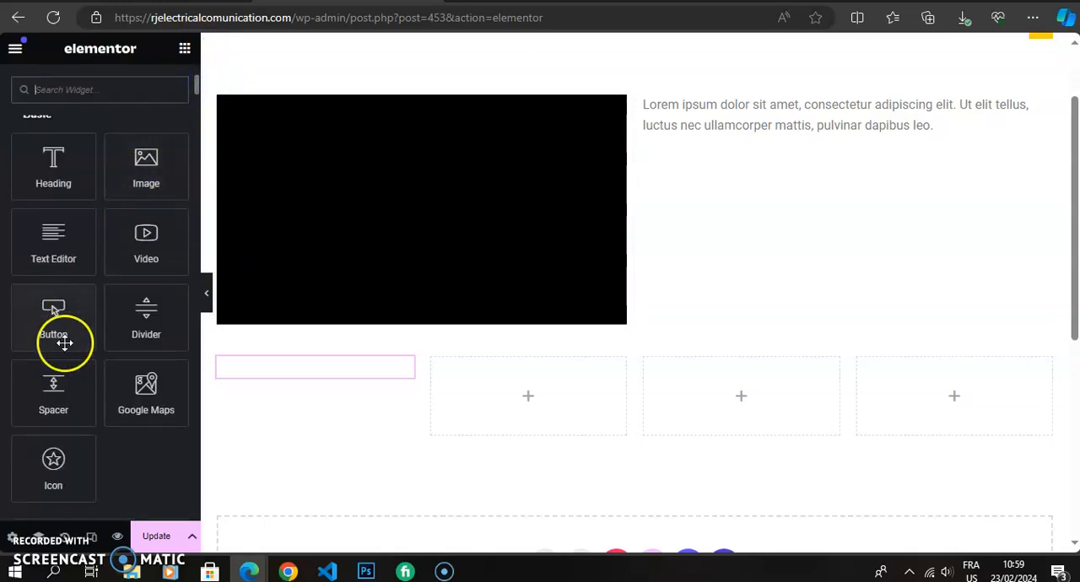
{"action": "left_click_drag", "start_coordinate": [56, 331], "coordinate": [527, 400]}
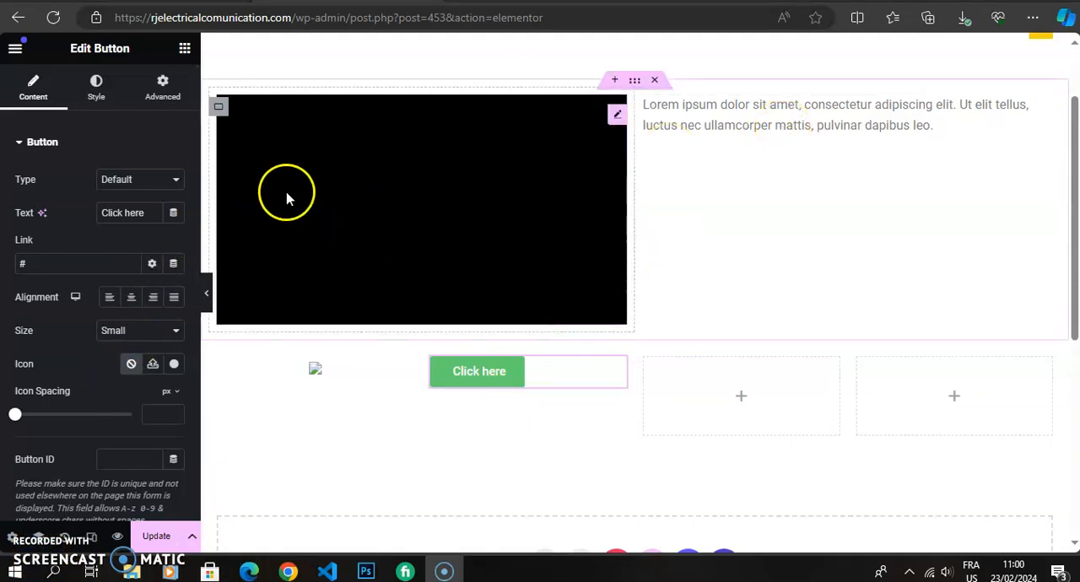
Place a Heading widget in the third column of the four-column container.
{"action": "left_click", "coordinate": [186, 51]}
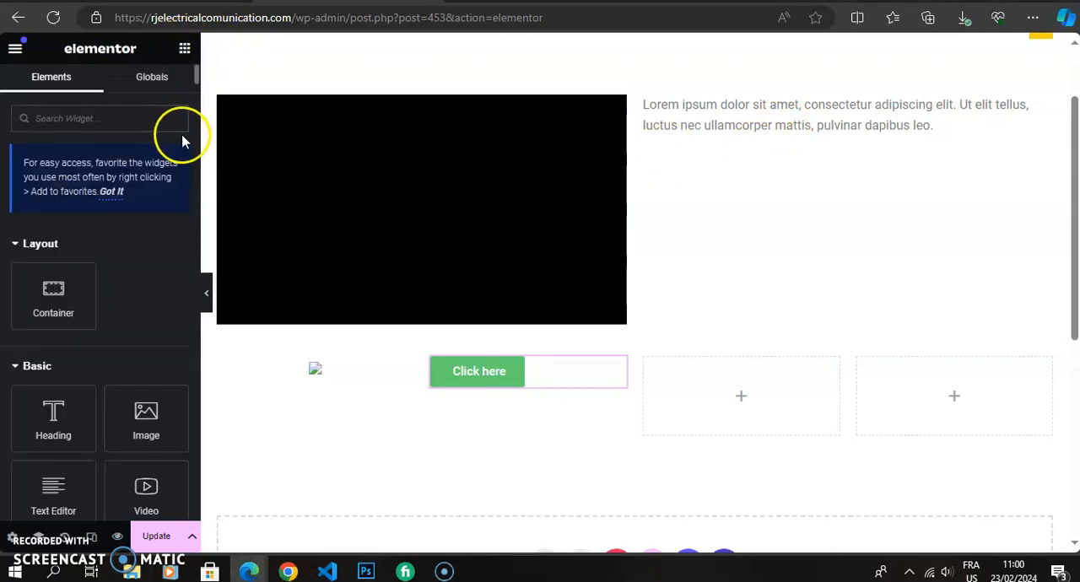
{"action": "left_click_drag", "start_coordinate": [197, 77], "coordinate": [174, 149]}
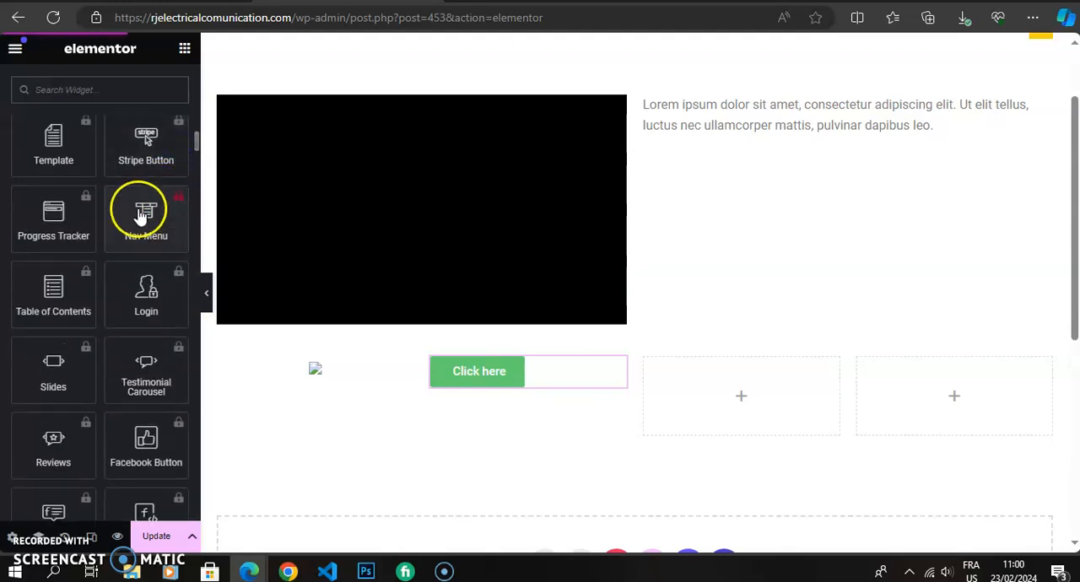
{"action": "left_click_drag", "start_coordinate": [199, 140], "coordinate": [192, 124]}
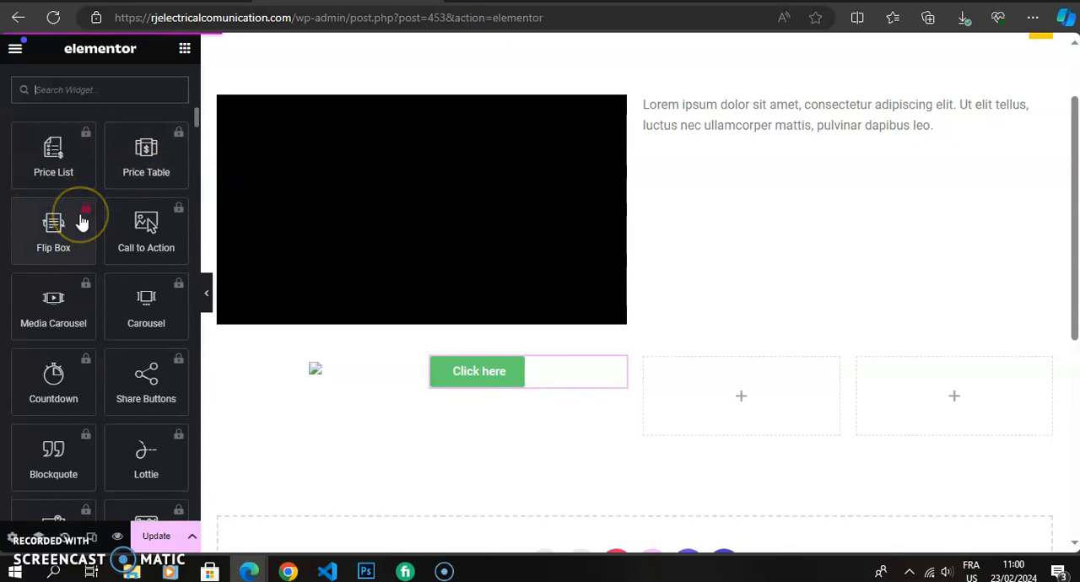
{"action": "left_click", "coordinate": [195, 126]}
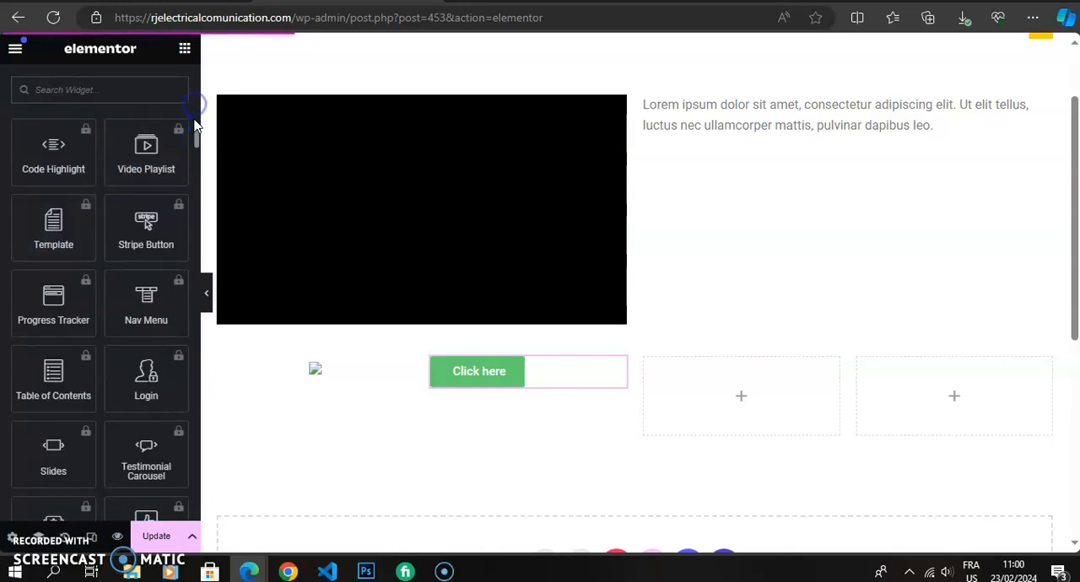
{"action": "left_click_drag", "start_coordinate": [195, 138], "coordinate": [197, 120]}
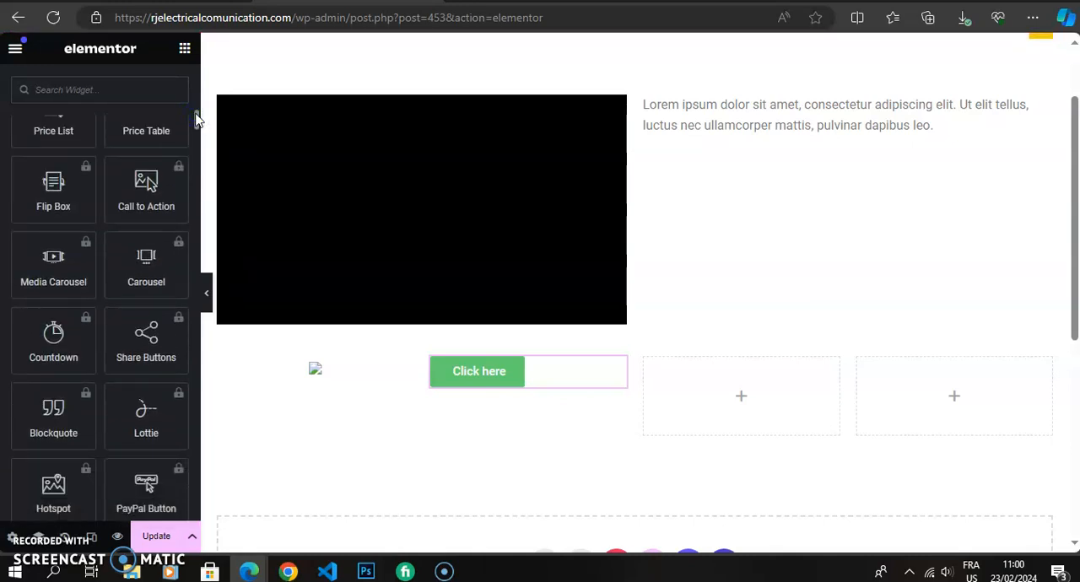
{"action": "left_click_drag", "start_coordinate": [195, 120], "coordinate": [195, 84]}
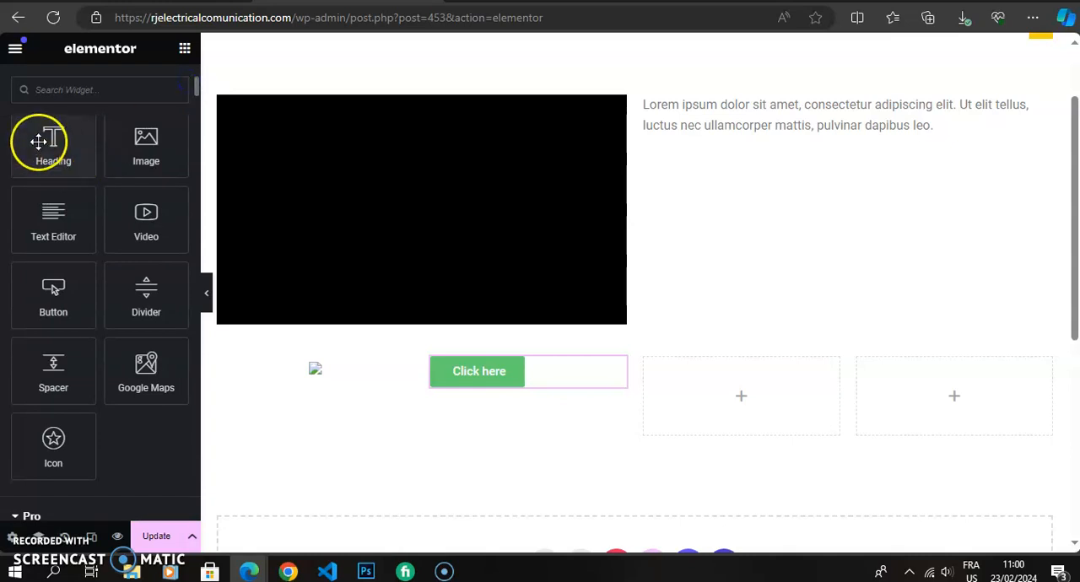
{"action": "left_click_drag", "start_coordinate": [38, 141], "coordinate": [746, 379]}
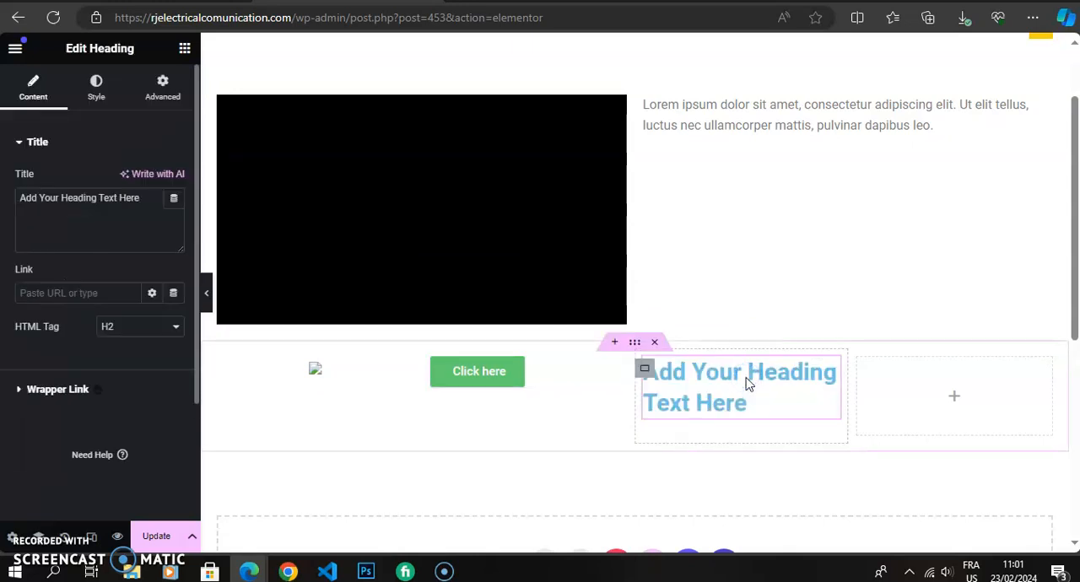
Replace the new heading's placeholder title with "this is a heading".
{"action": "left_click", "coordinate": [144, 219]}
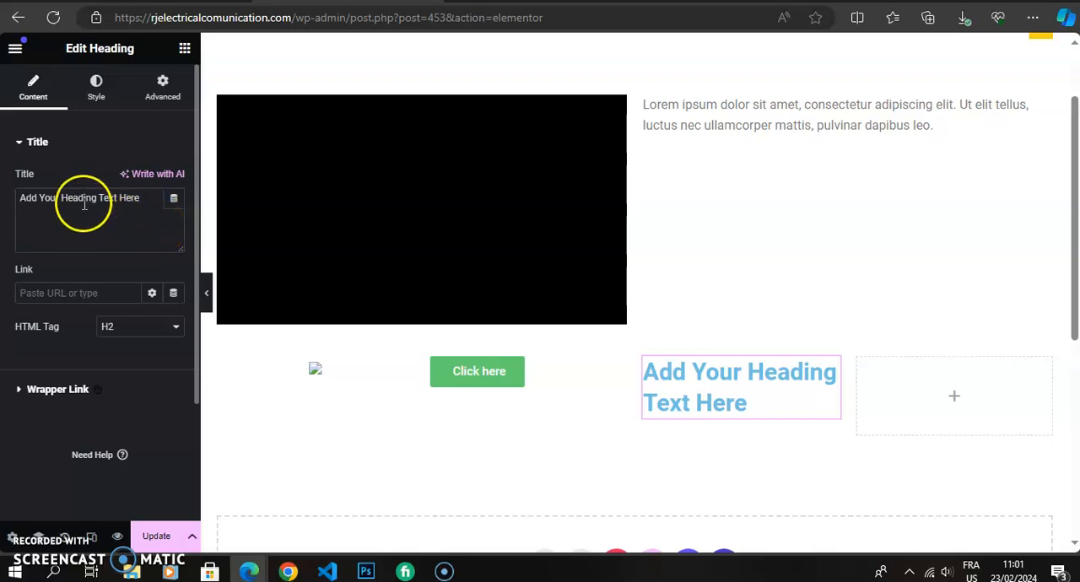
{"action": "left_click", "coordinate": [66, 48]}
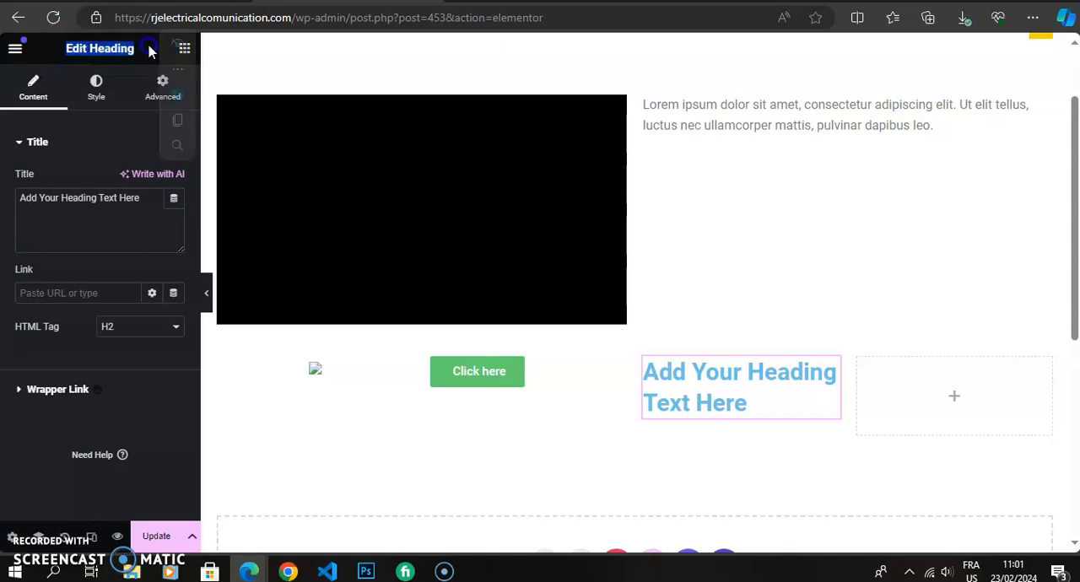
{"action": "left_click", "coordinate": [147, 201]}
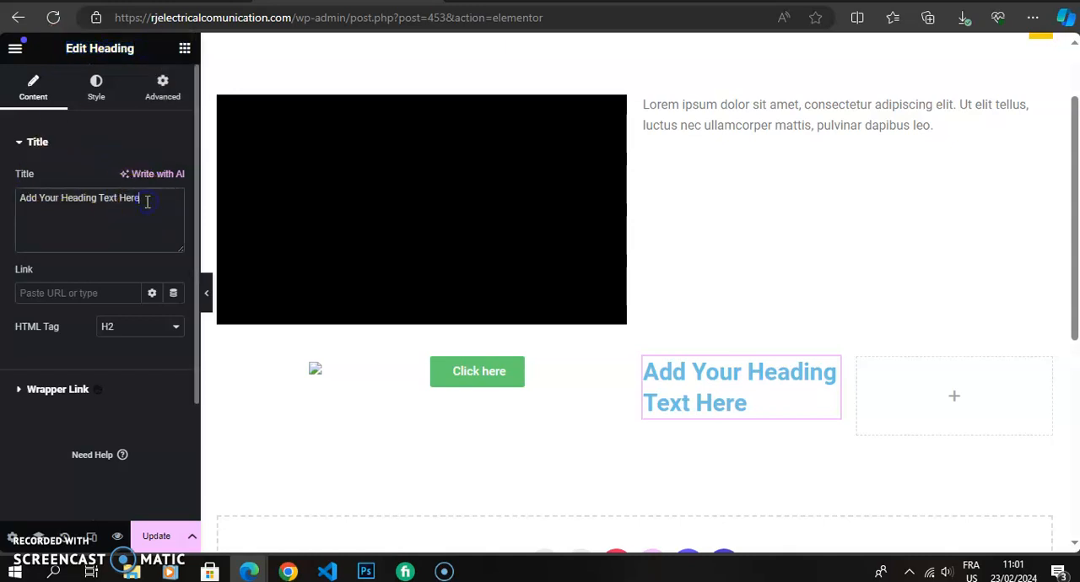
{"action": "left_click_drag", "start_coordinate": [144, 200], "coordinate": [23, 203]}
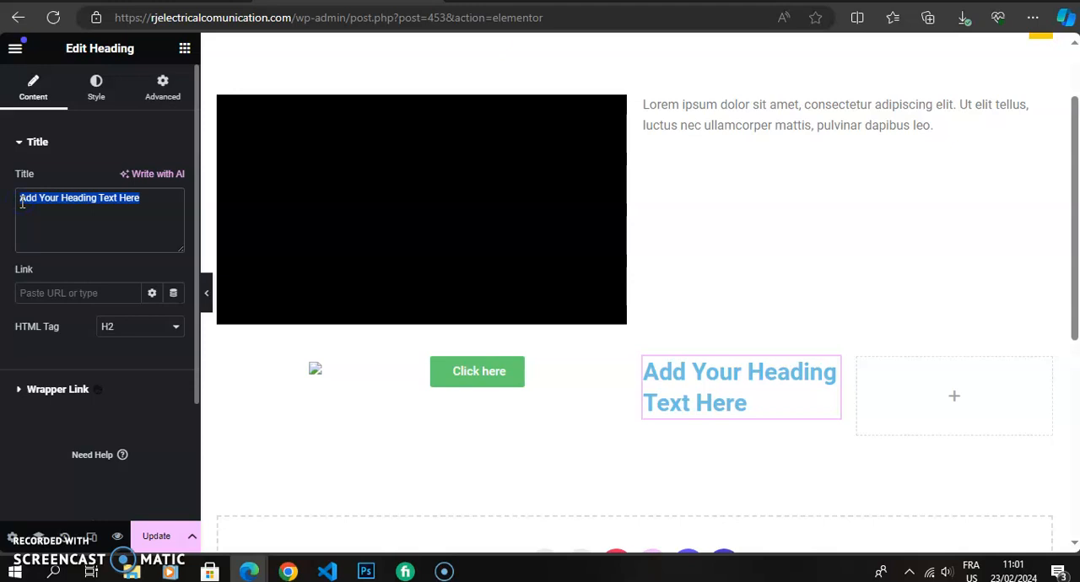
{"action": "type", "text": "this is a heading"}
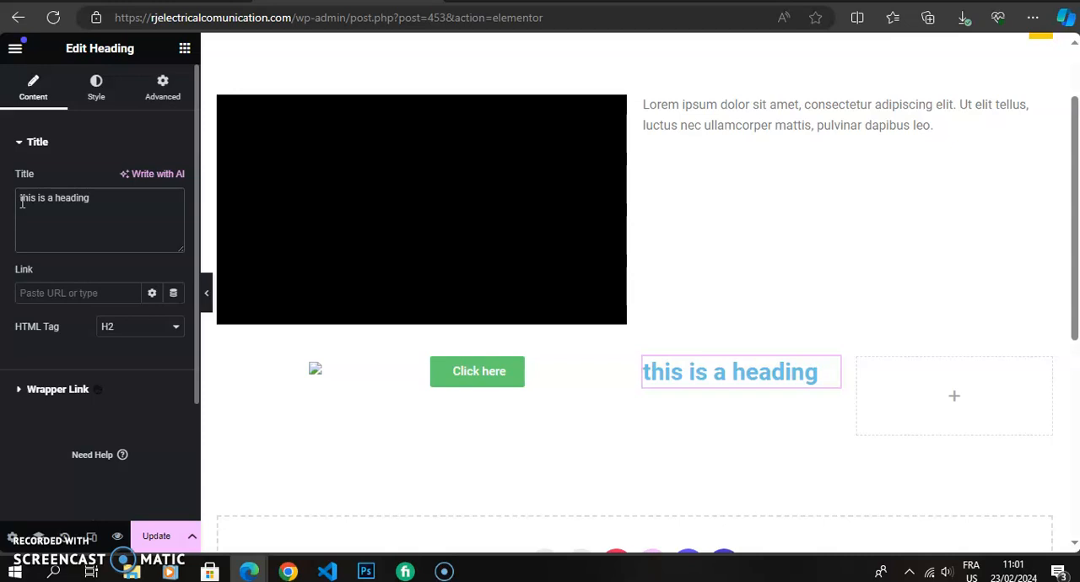
{"action": "left_click", "coordinate": [38, 292]}
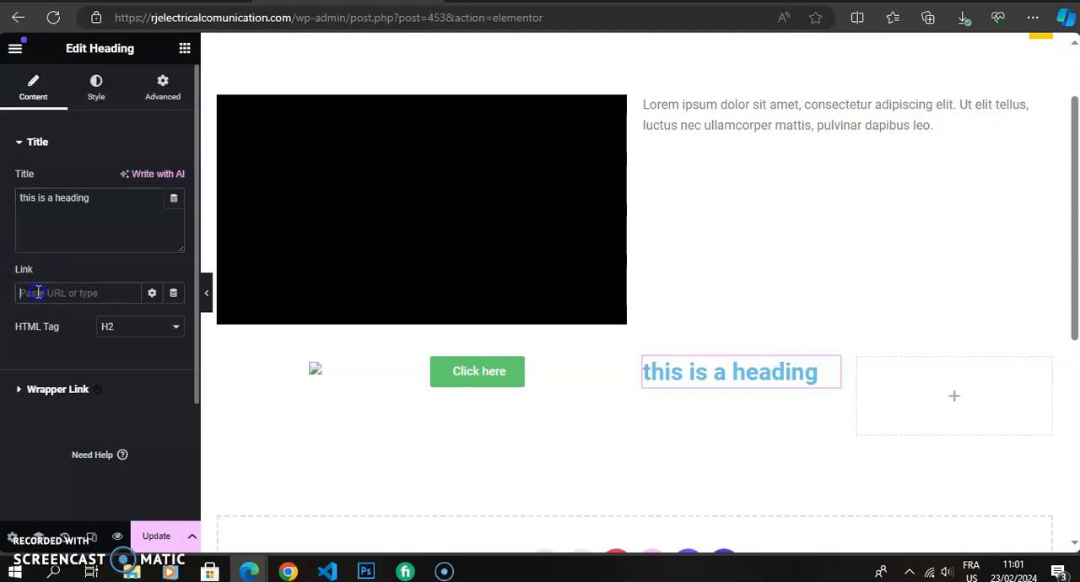
{"action": "left_click", "coordinate": [51, 293]}
{"action": "left_click", "coordinate": [54, 294]}
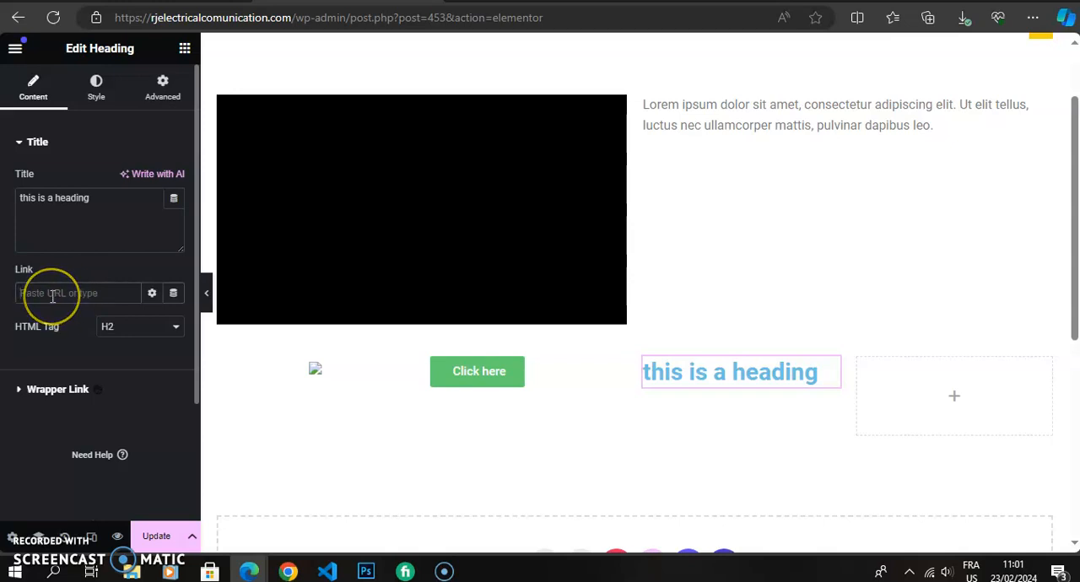
{"action": "left_click", "coordinate": [692, 384]}
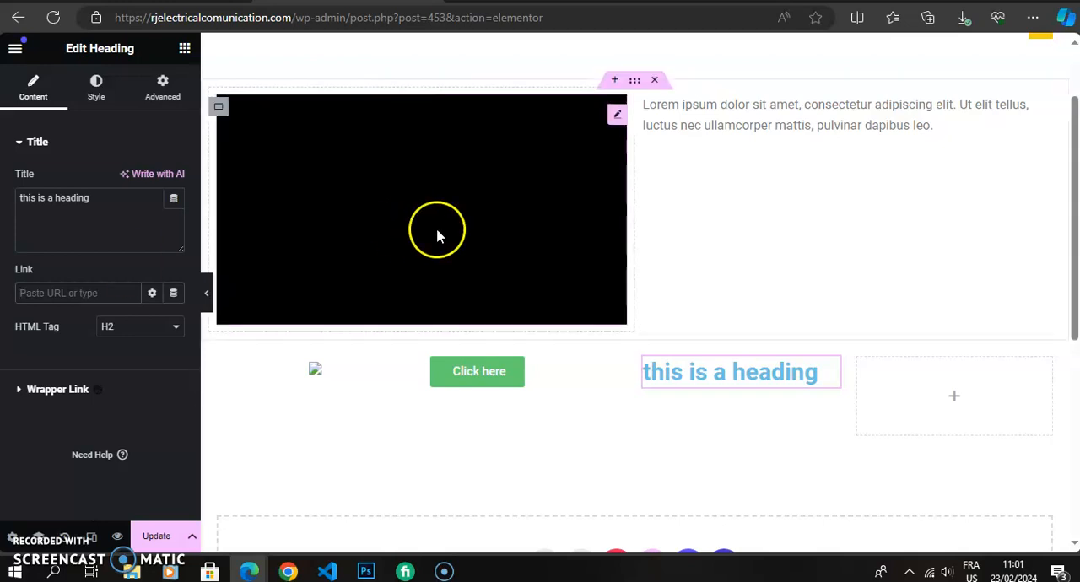
Review the content settings of the Video, Text Editor and Heading widgets, and browse the available widgets.
{"action": "left_click", "coordinate": [616, 119]}
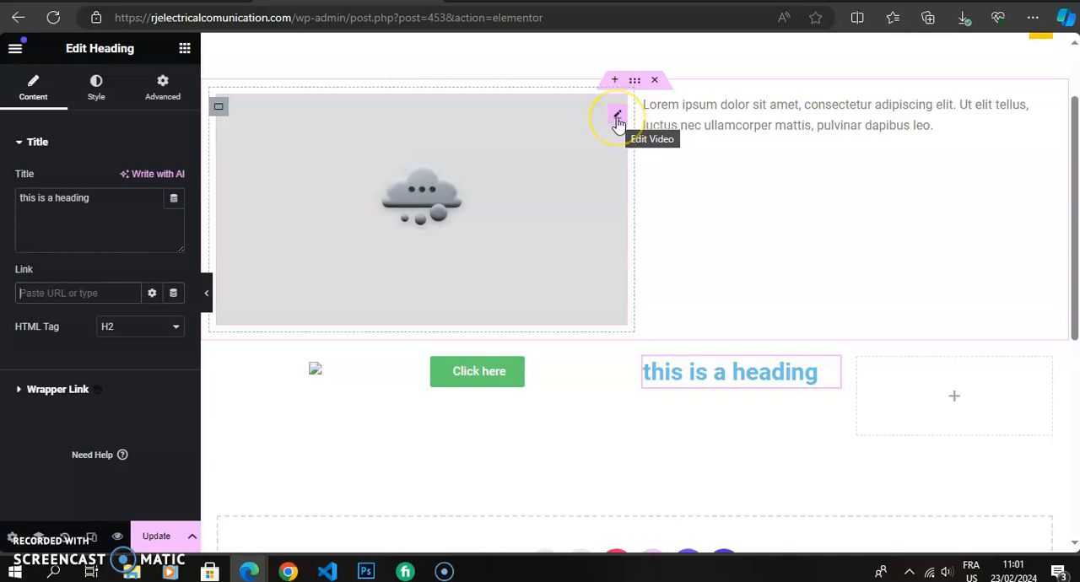
{"action": "left_click", "coordinate": [617, 117]}
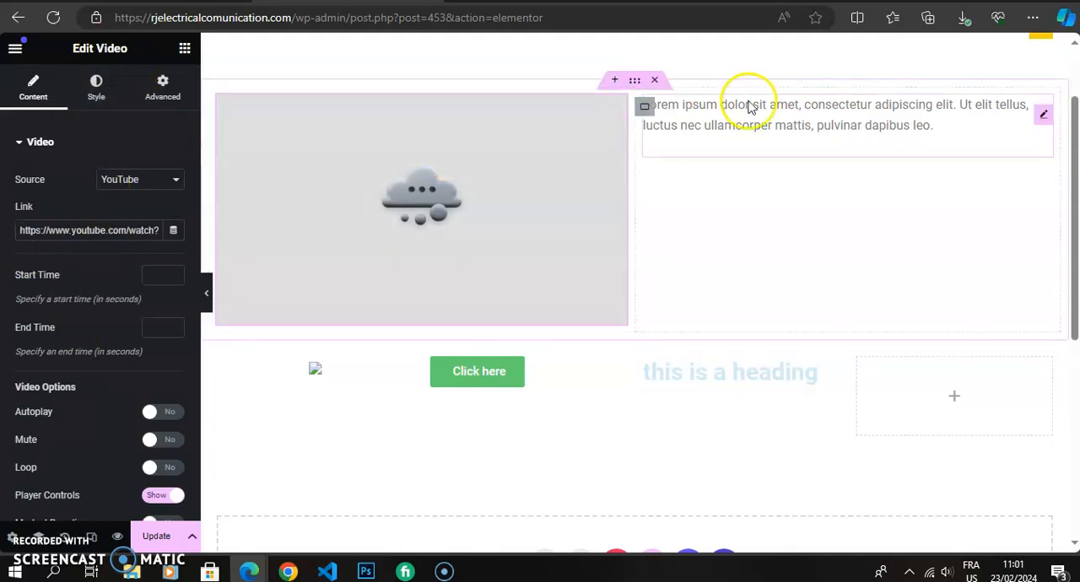
{"action": "left_click", "coordinate": [1043, 116]}
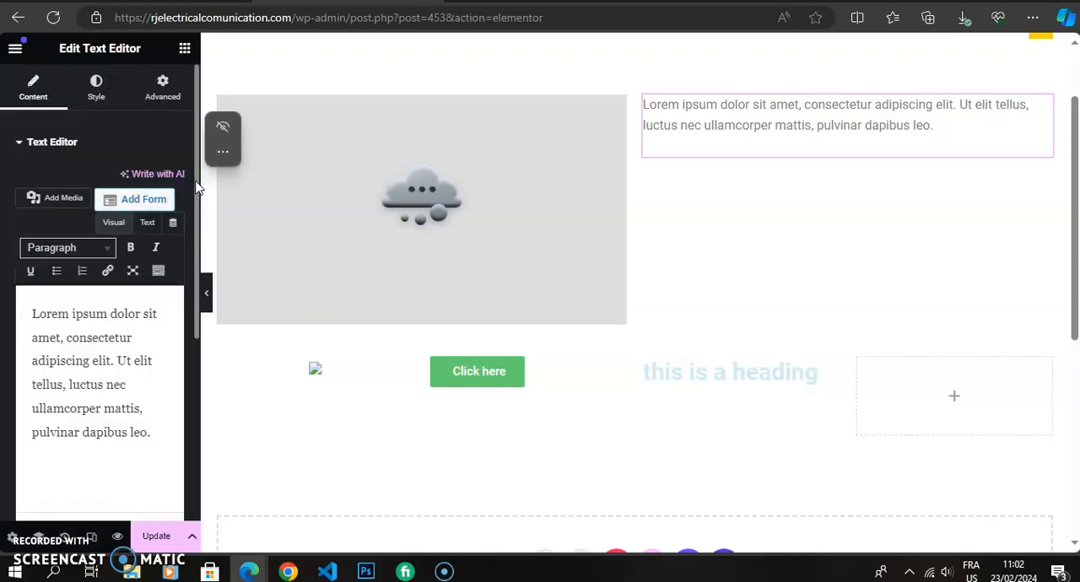
{"action": "scroll", "coordinate": [196, 187], "scroll_direction": "down", "scroll_amount": 3}
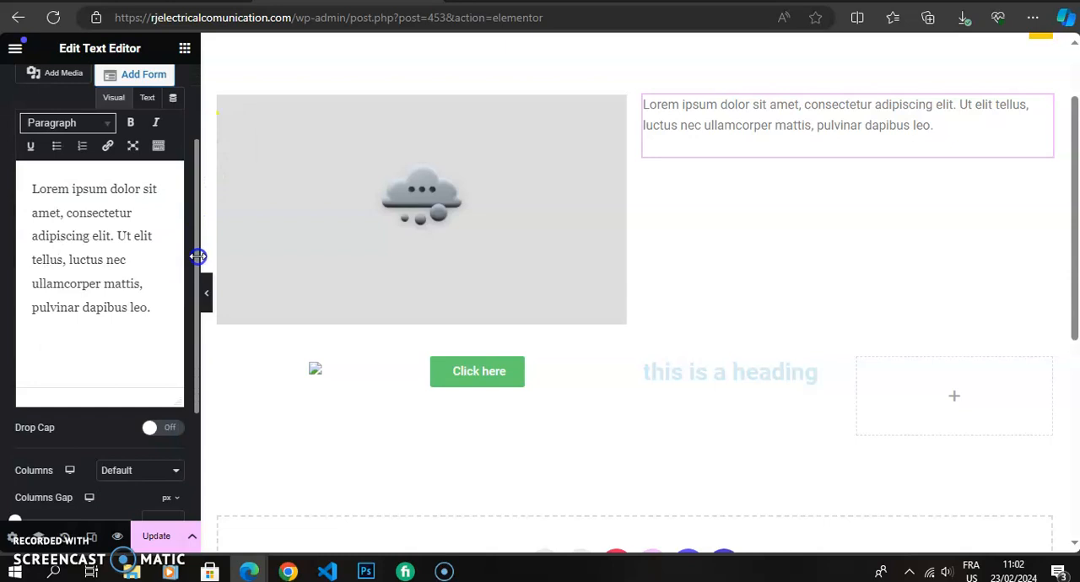
{"action": "left_click", "coordinate": [574, 369]}
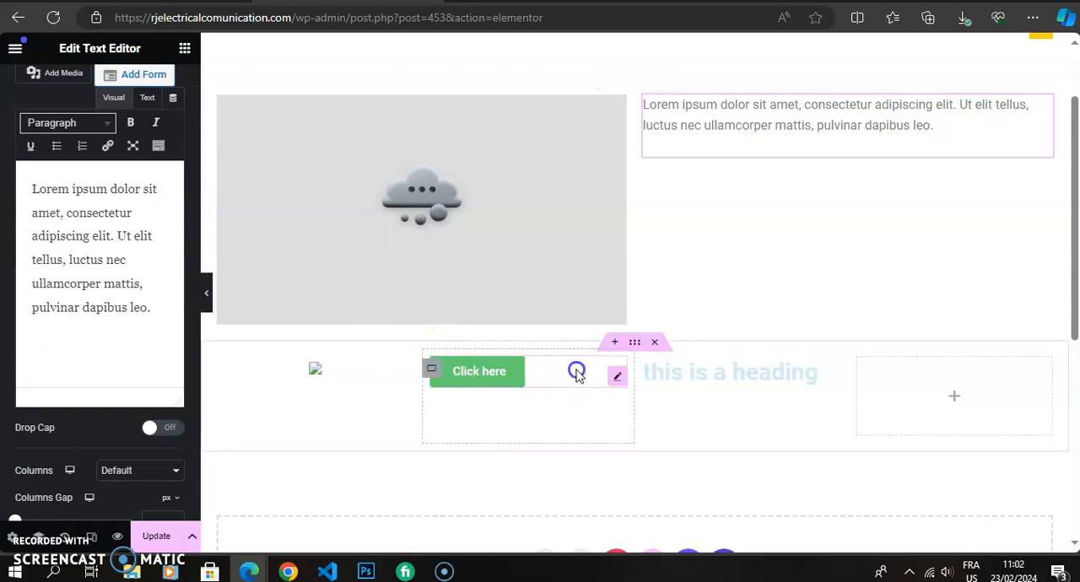
{"action": "left_click", "coordinate": [185, 48]}
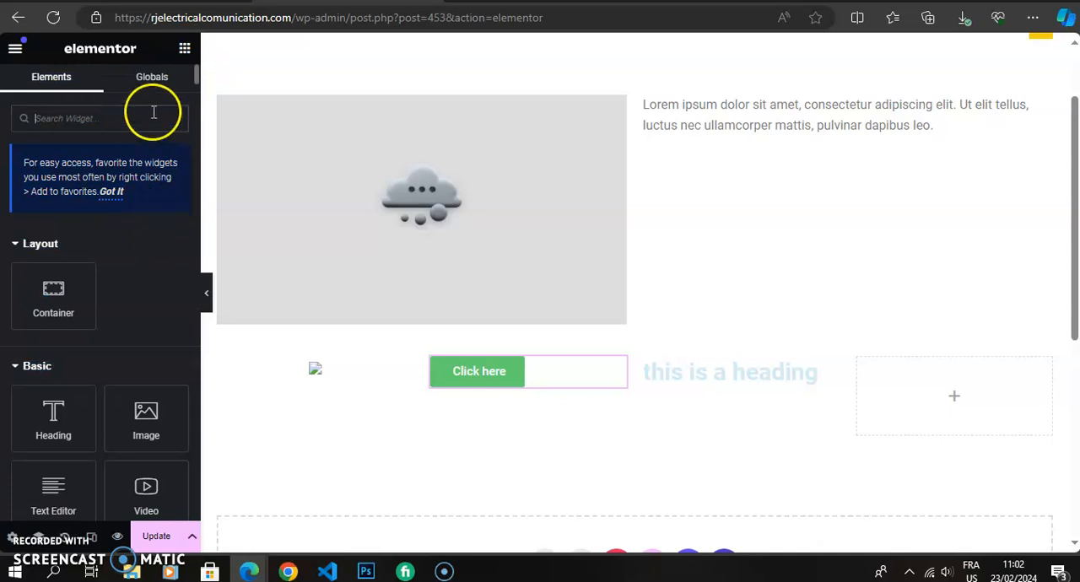
{"action": "scroll", "coordinate": [193, 81], "scroll_direction": "down", "scroll_amount": 5}
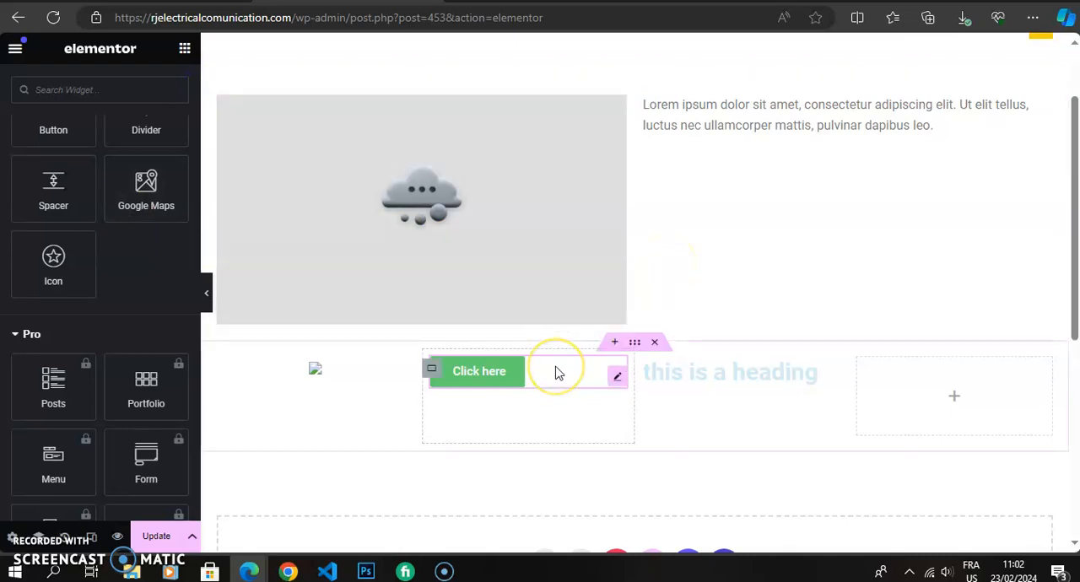
{"action": "left_click", "coordinate": [733, 373]}
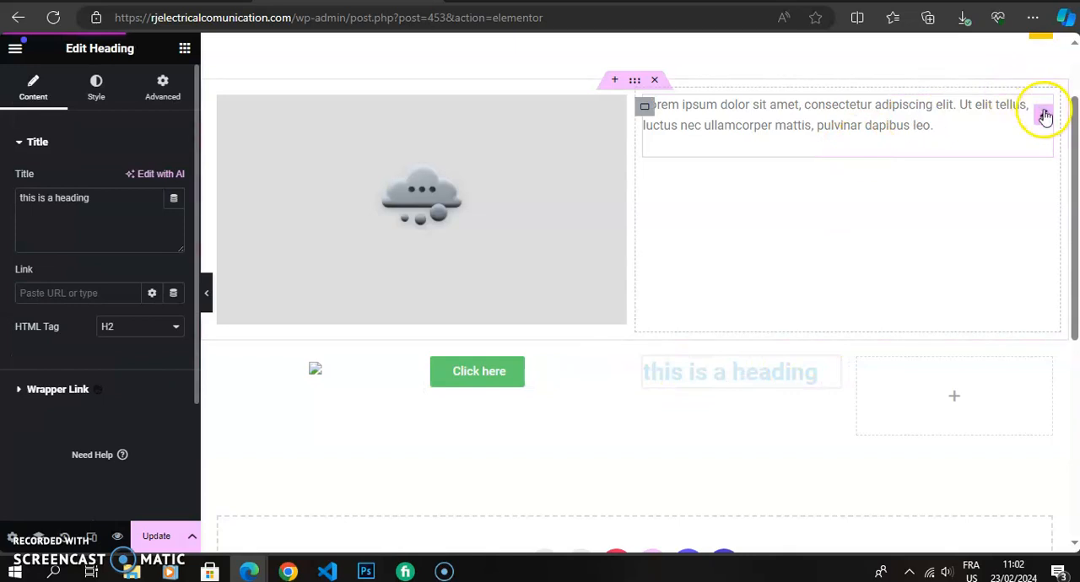
{"action": "left_click", "coordinate": [1044, 118]}
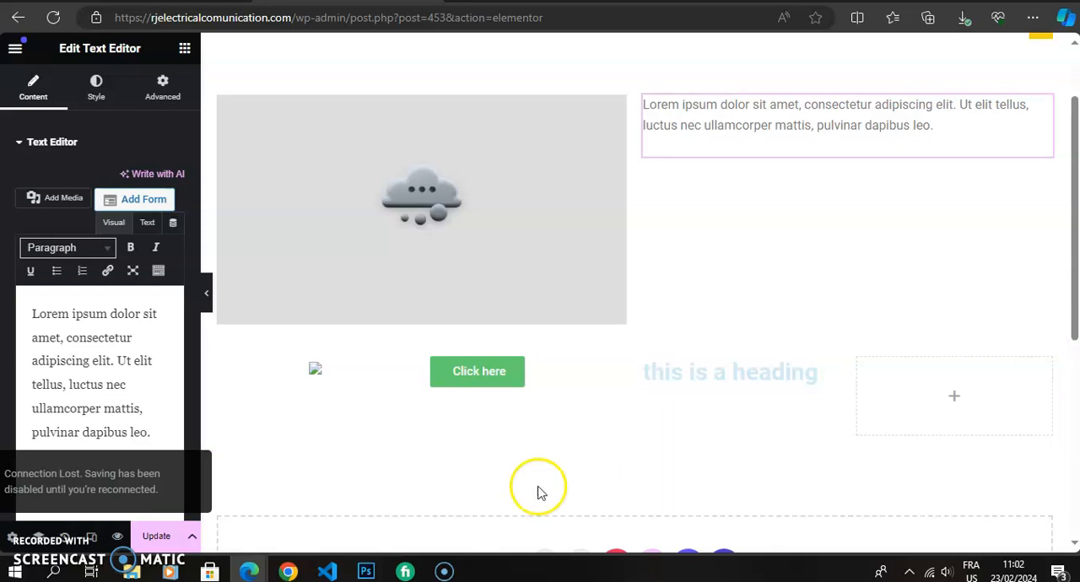
Update the page to save the layout changes and return to the widget list.
{"action": "left_click", "coordinate": [156, 537]}
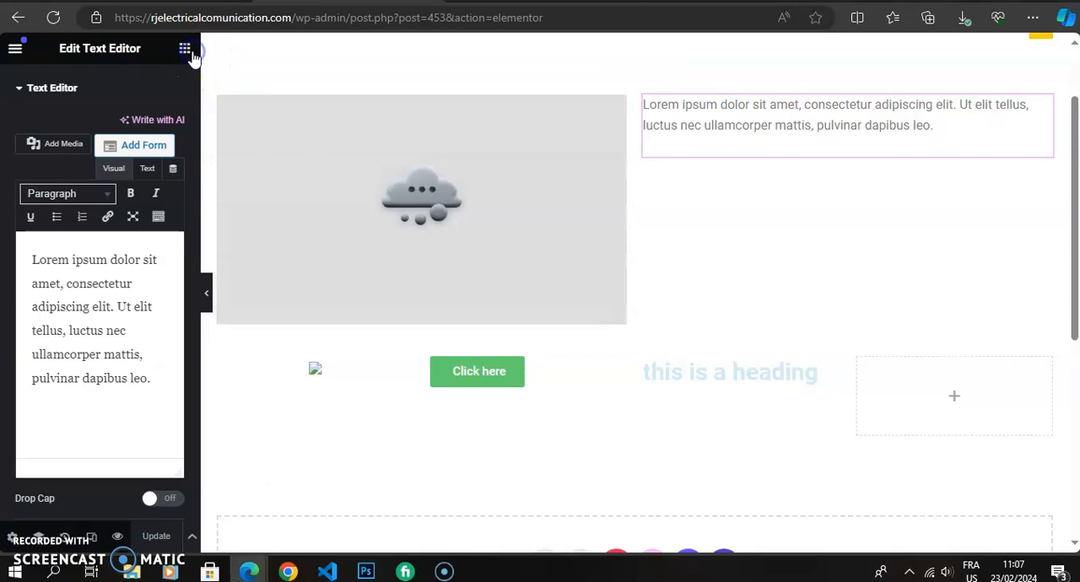
{"action": "left_click", "coordinate": [187, 52]}
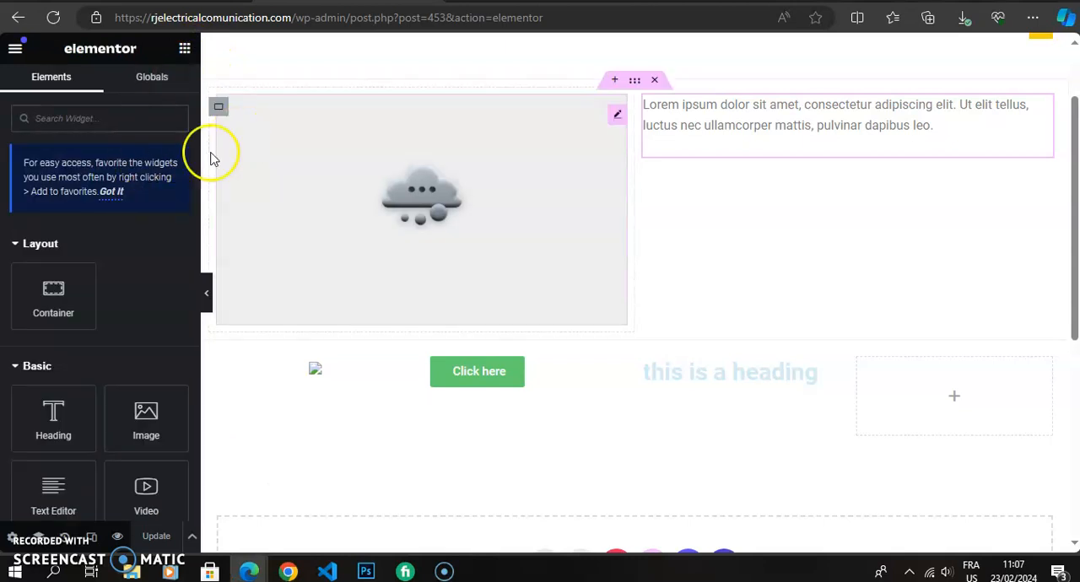
{"action": "left_click", "coordinate": [195, 76]}
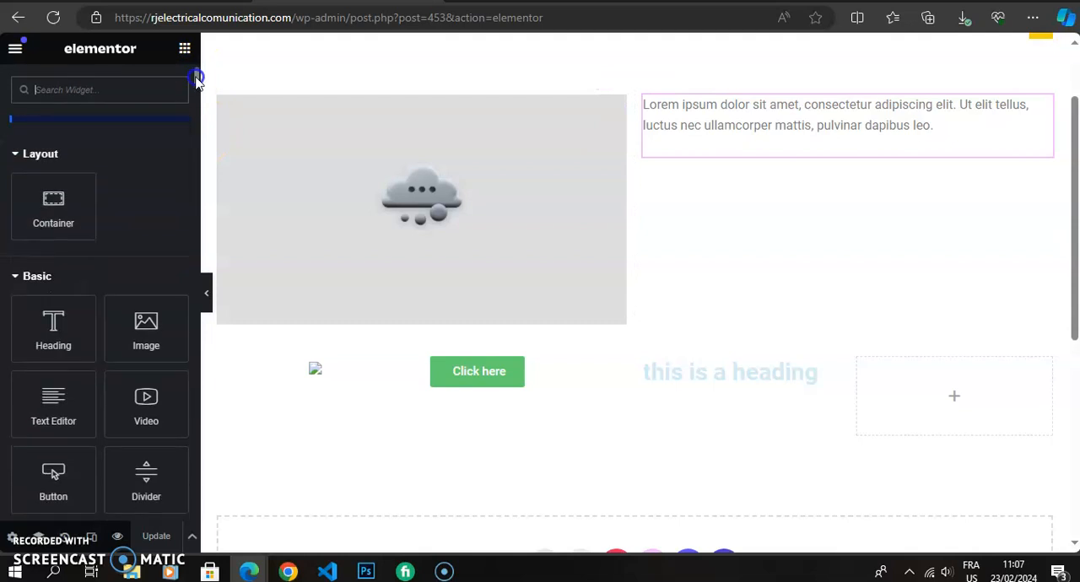
{"action": "left_click_drag", "start_coordinate": [196, 82], "coordinate": [196, 74]}
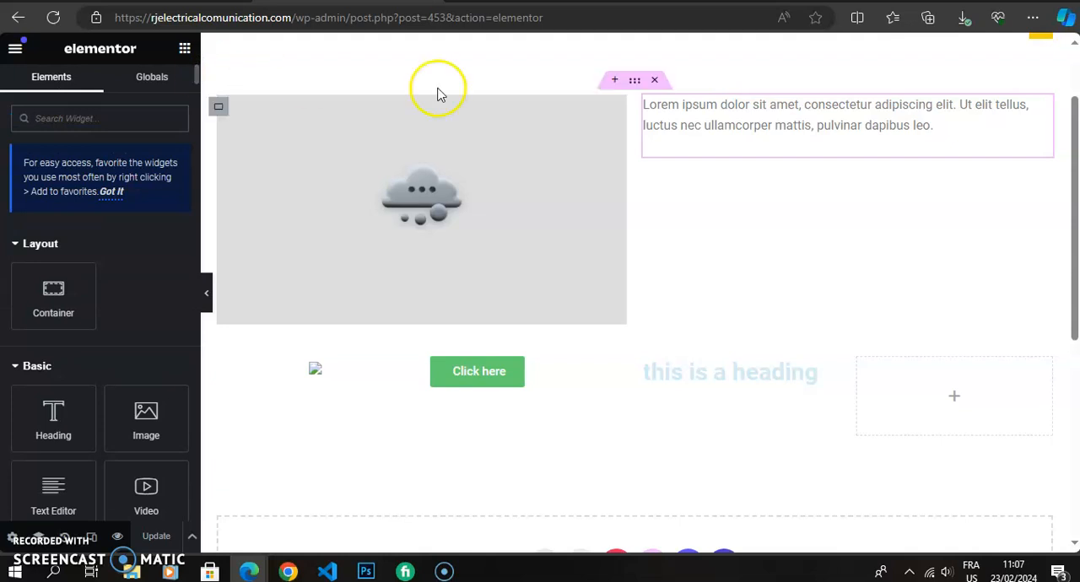
Examine the Text Editor widget's advanced settings, including the Custom CSS section.
{"action": "left_click", "coordinate": [676, 119]}
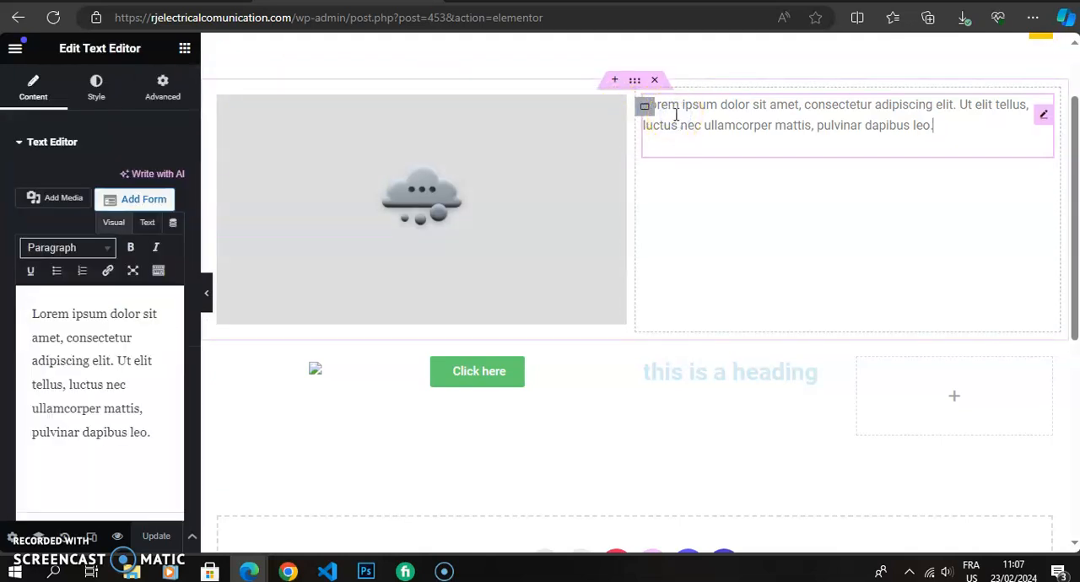
{"action": "left_click", "coordinate": [162, 88]}
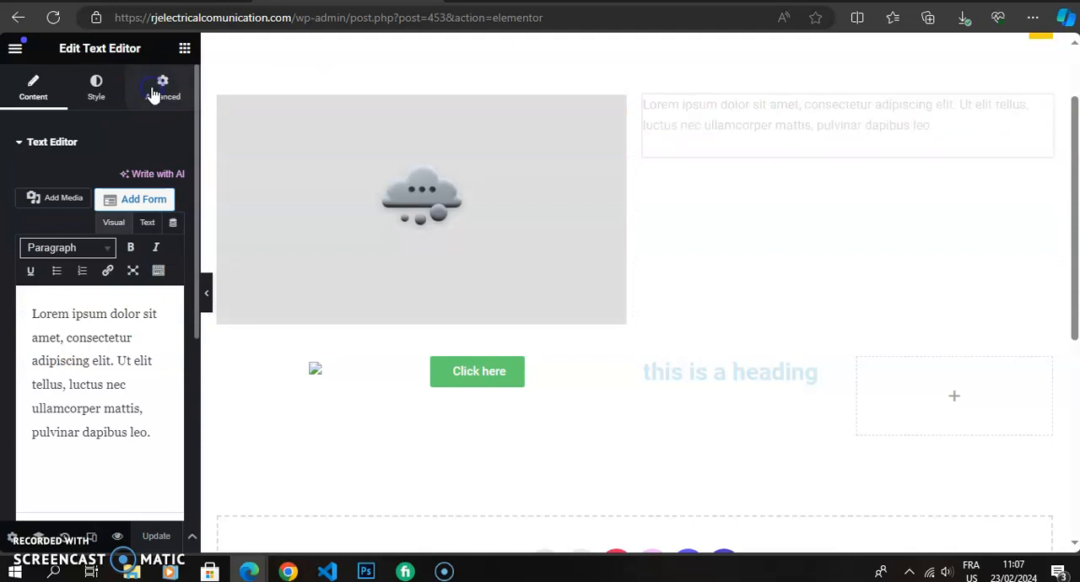
{"action": "scroll", "coordinate": [196, 118], "scroll_direction": "down", "scroll_amount": 5}
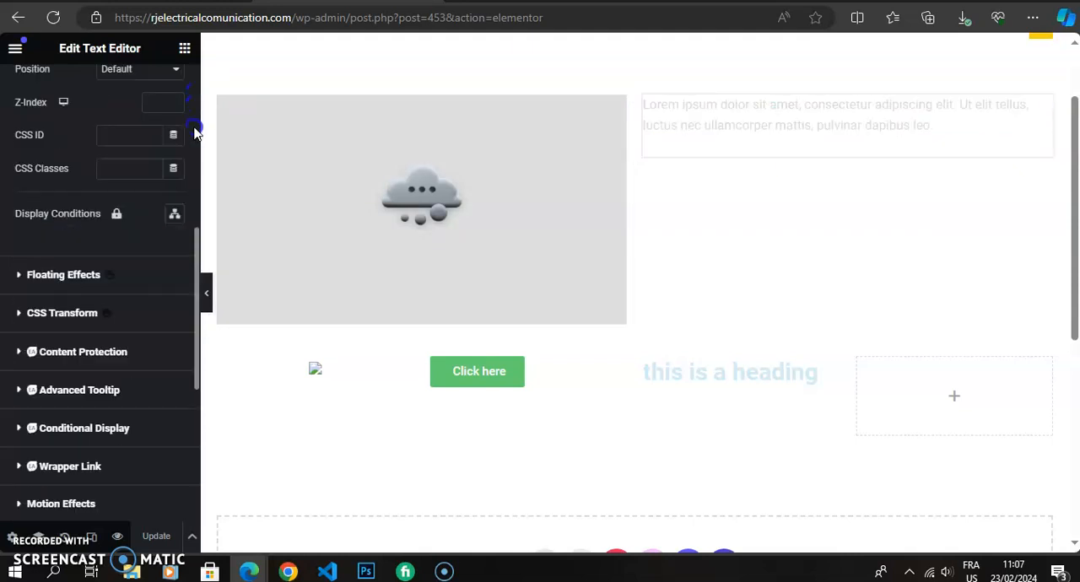
{"action": "left_click_drag", "start_coordinate": [196, 251], "coordinate": [195, 367]}
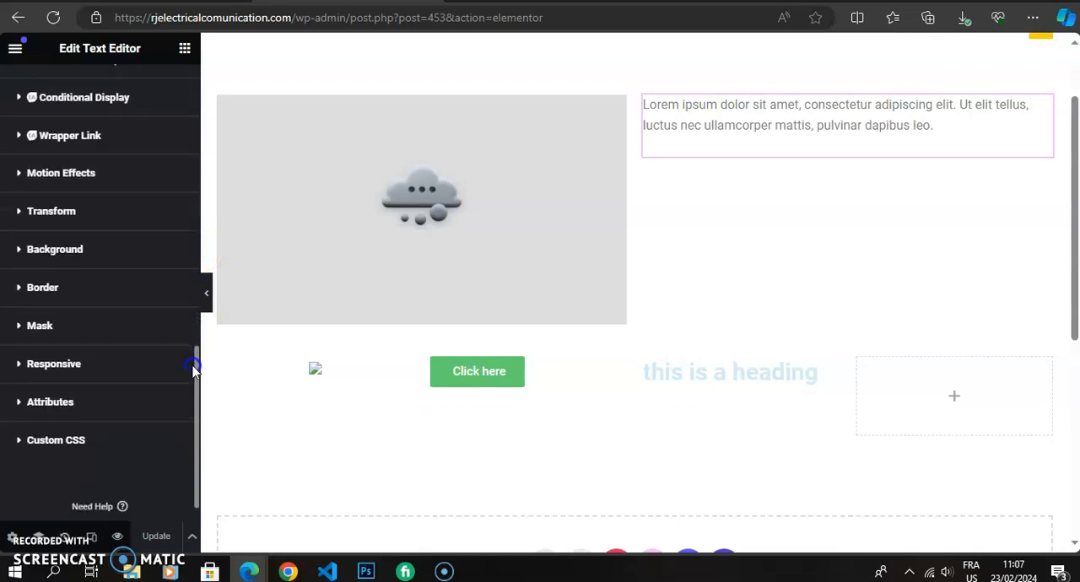
{"action": "scroll", "coordinate": [88, 439], "scroll_direction": "up", "scroll_amount": 5}
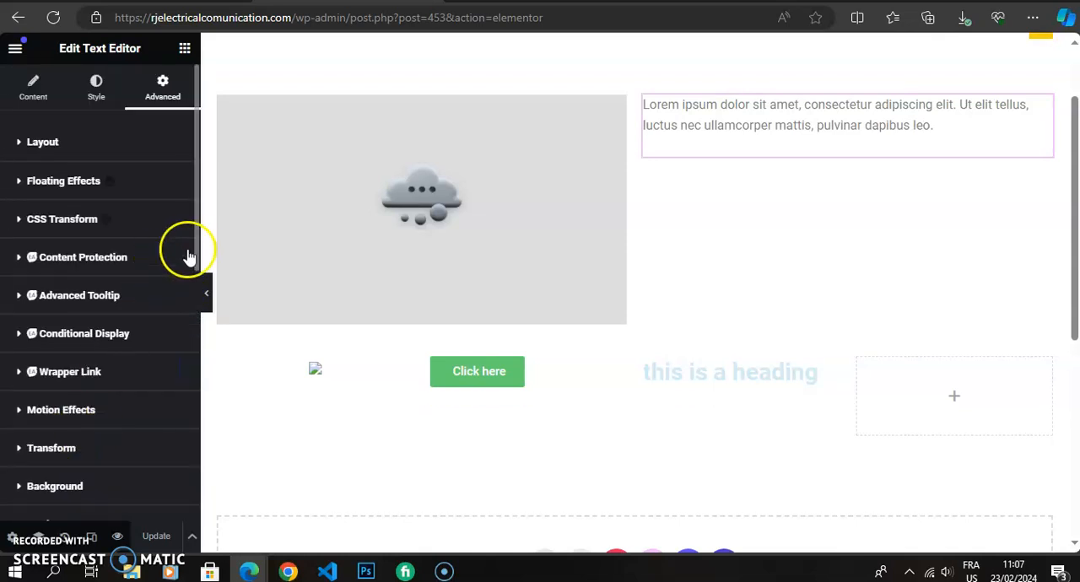
{"action": "left_click_drag", "start_coordinate": [193, 243], "coordinate": [112, 441]}
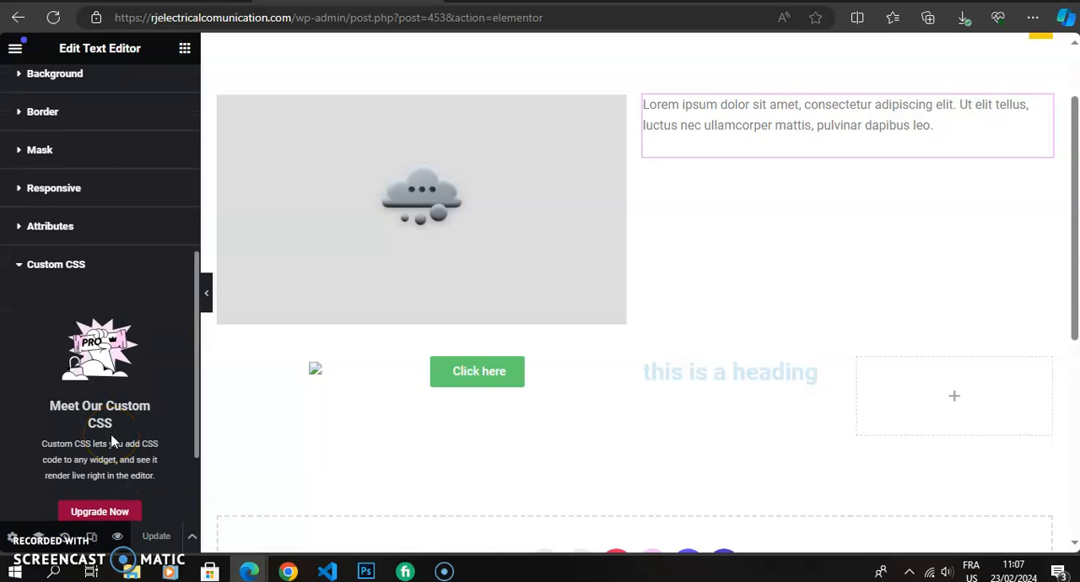
{"action": "left_click_drag", "start_coordinate": [112, 440], "coordinate": [127, 460]}
{"action": "scroll", "coordinate": [126, 462], "scroll_direction": "down", "scroll_amount": 1}
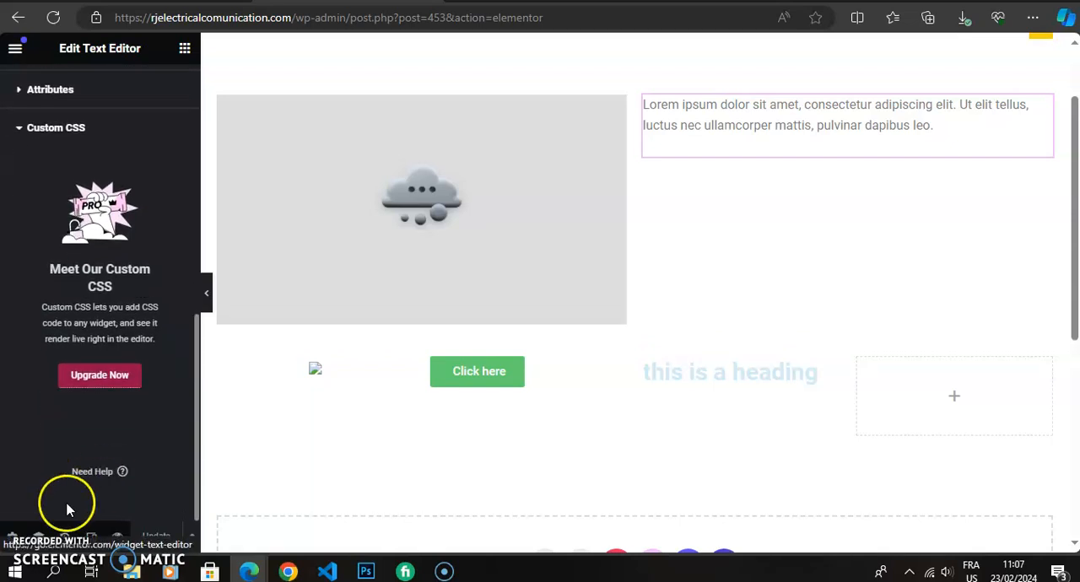